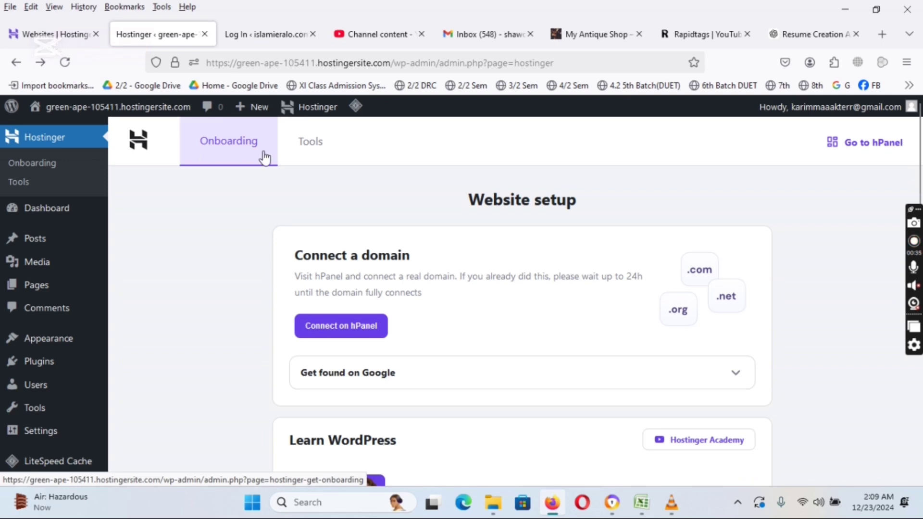
# - Search Google in a new tab for "best online shop in bangladesh"
pyautogui.moveTo(83, 272)
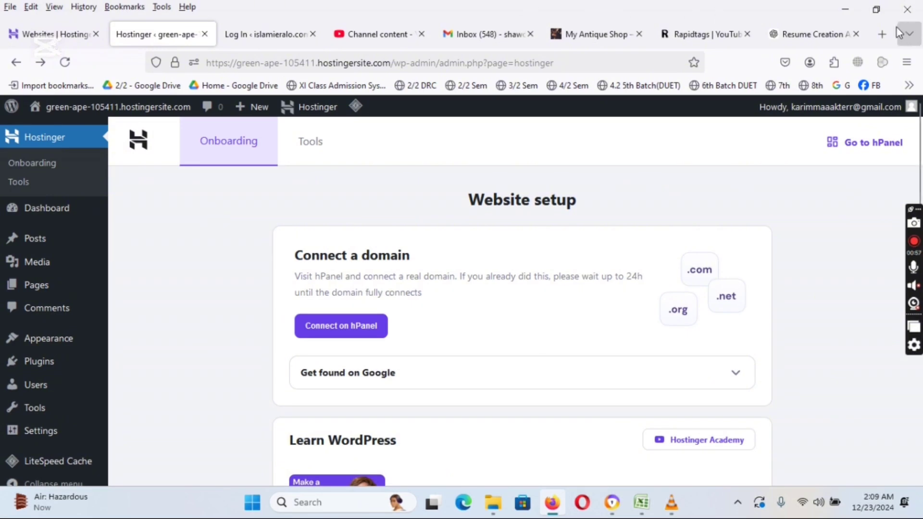
pyautogui.click(881, 34)
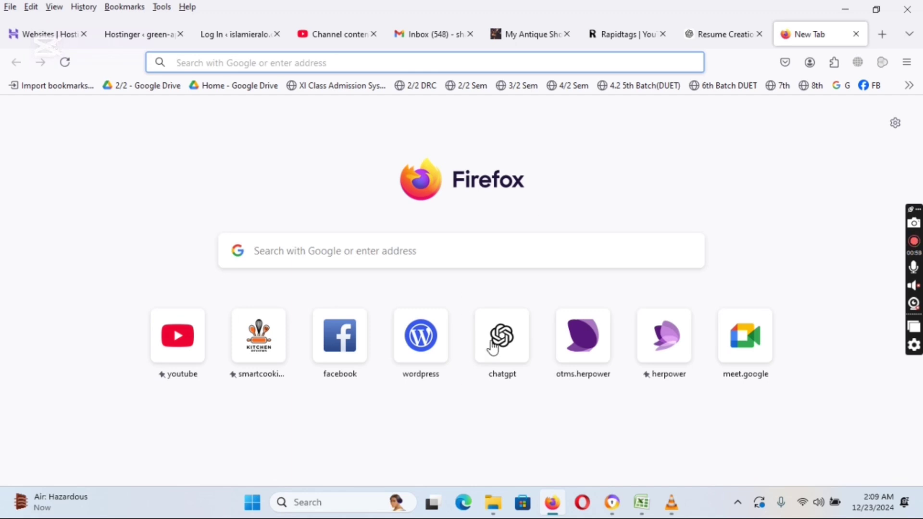
pyautogui.click(279, 254)
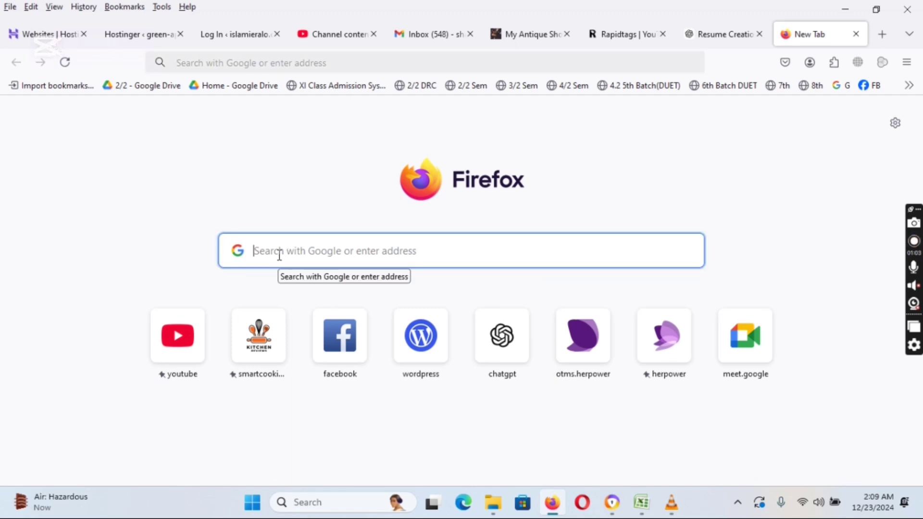
pyautogui.write('Best')
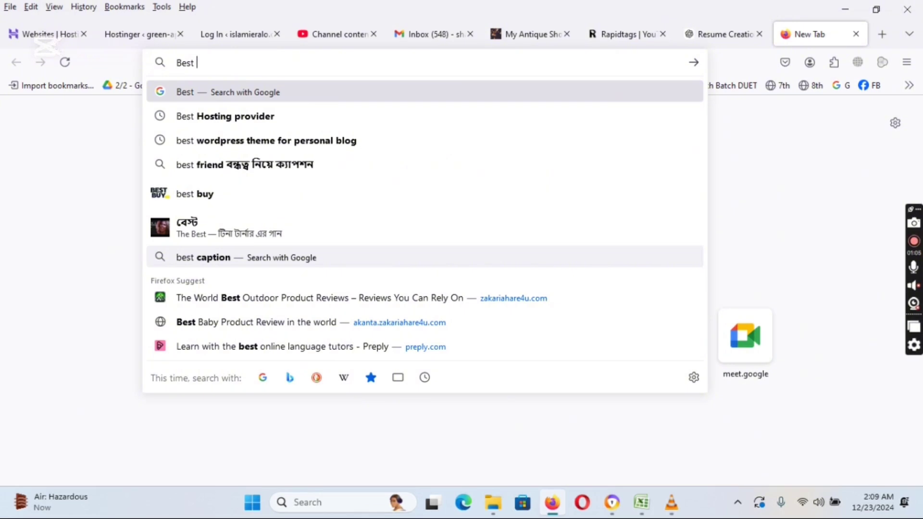
pyautogui.write(' onl')
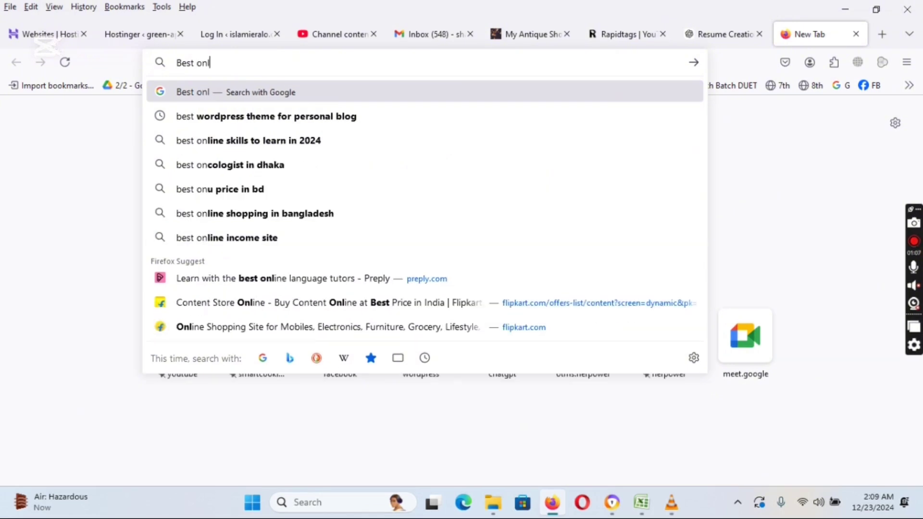
pyautogui.write('ine shop')
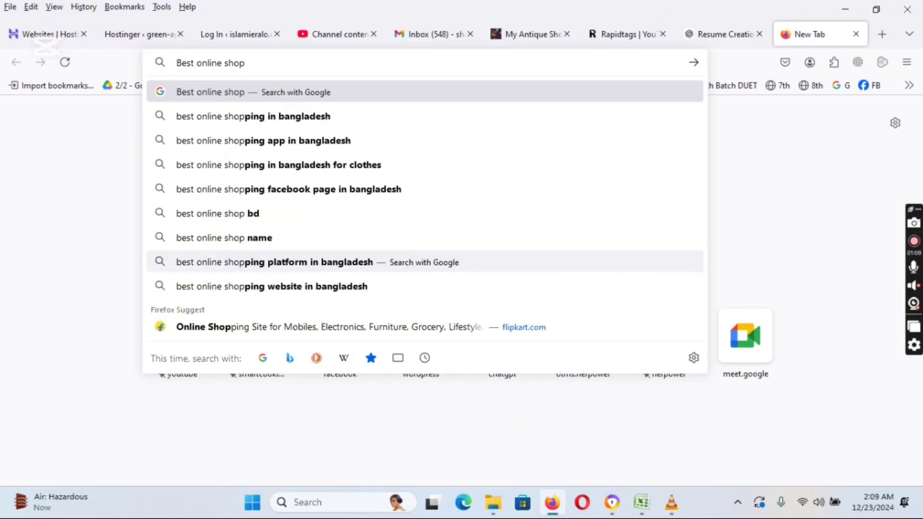
pyautogui.write(' in ban')
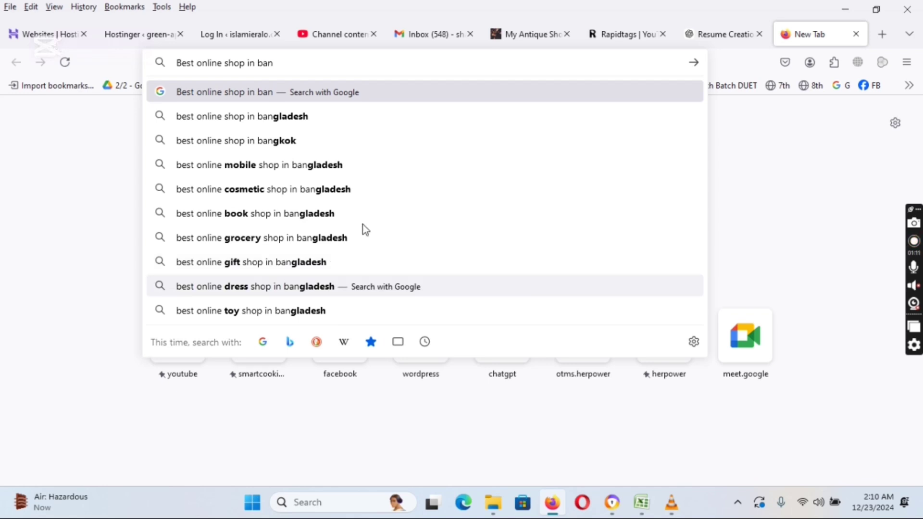
pyautogui.click(261, 116)
pyautogui.moveTo(287, 128); pyautogui.dragTo(122, 130)
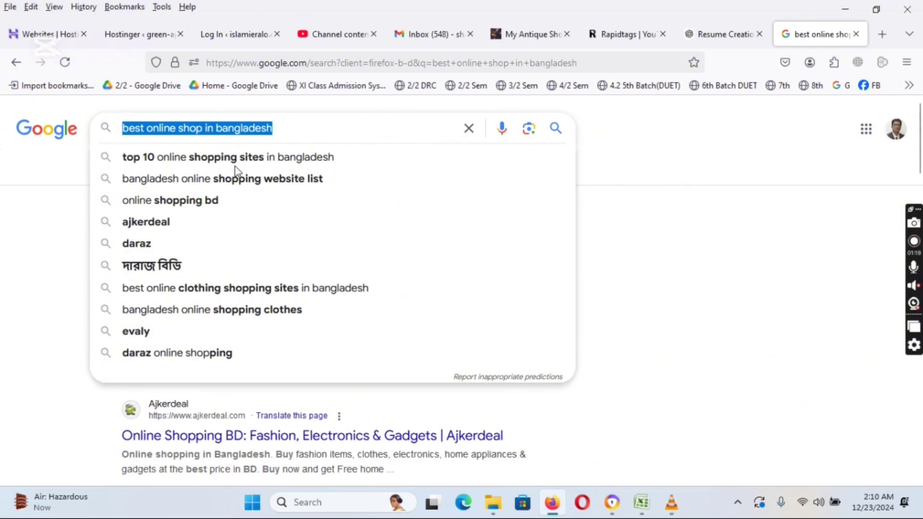
pyautogui.click(15, 256)
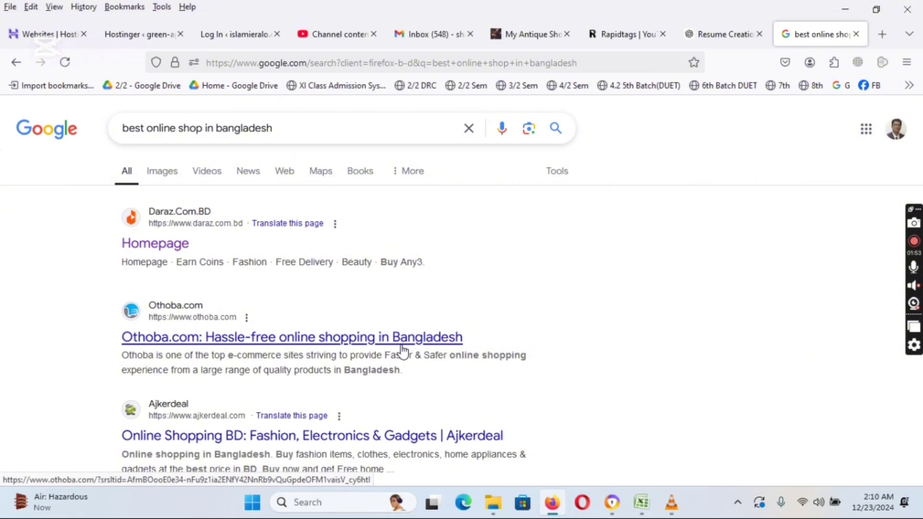
# - Return to the WordPress admin page and examine the site domain and the wp-admin part of its address
pyautogui.click(138, 34)
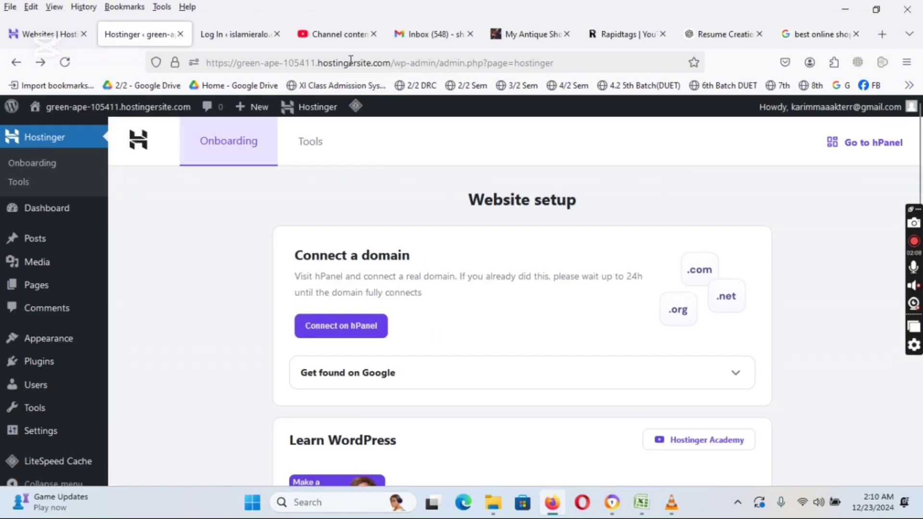
pyautogui.moveTo(394, 62); pyautogui.dragTo(201, 65)
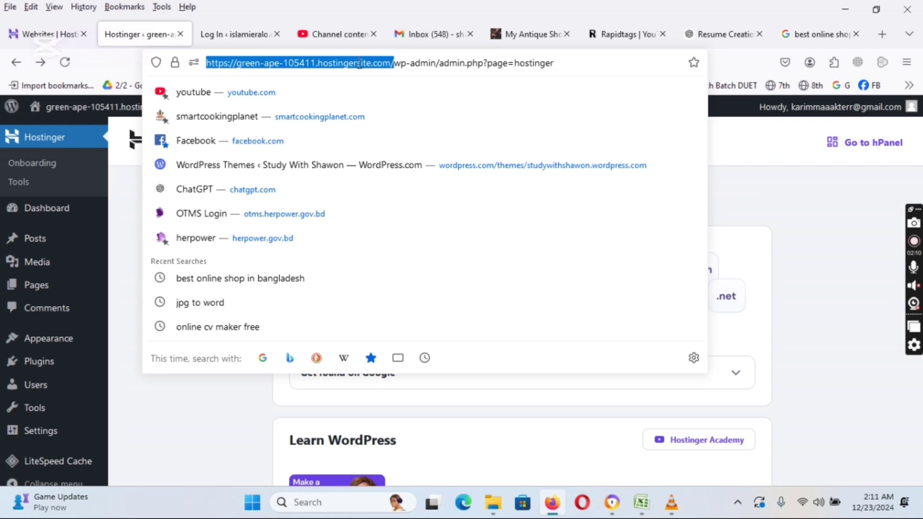
pyautogui.moveTo(437, 62); pyautogui.dragTo(393, 62)
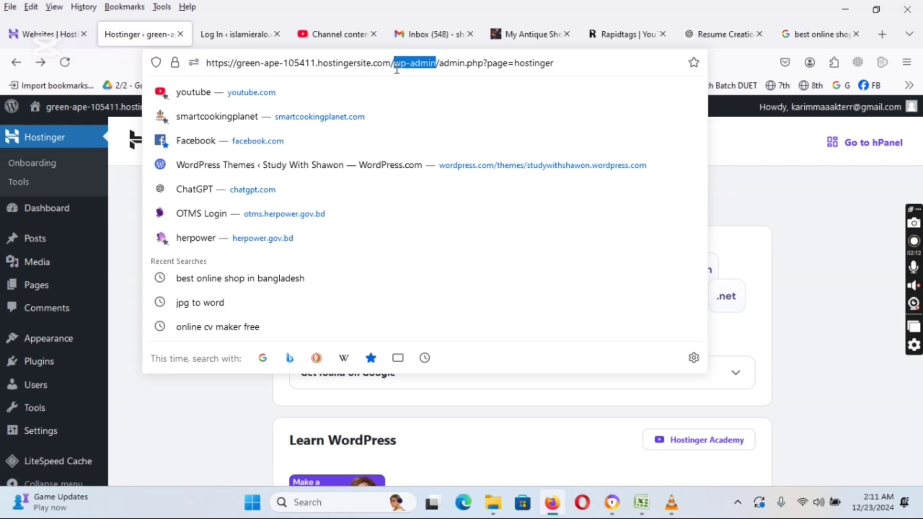
pyautogui.press('Escape')
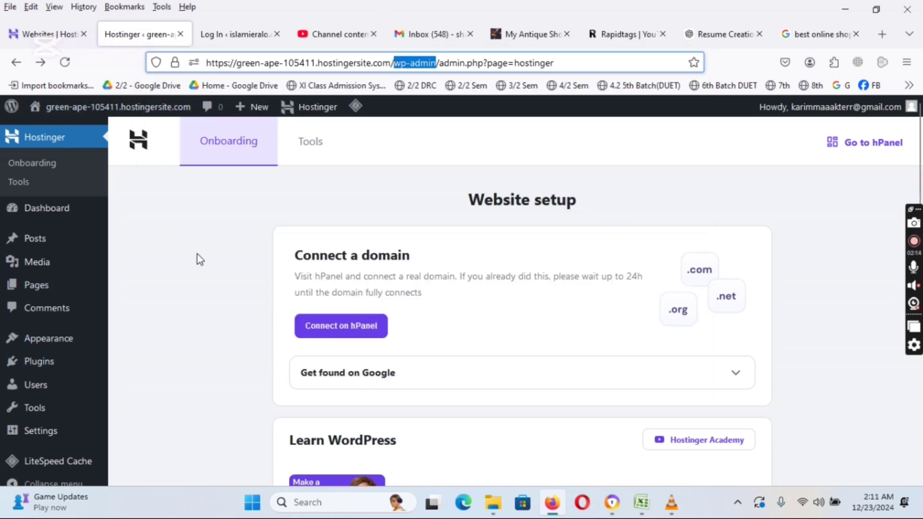
# - Open the Themes page and search the installed themes for "astra"
pyautogui.click(59, 342)
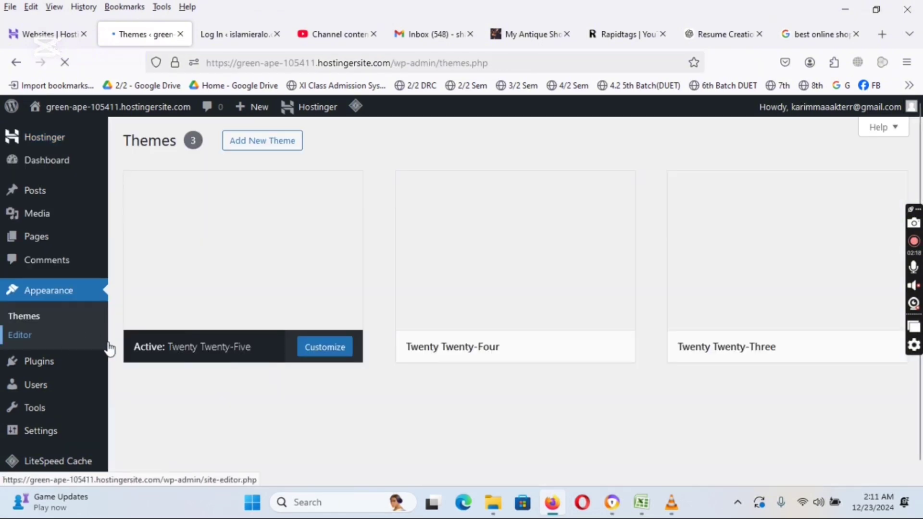
pyautogui.click(754, 173)
pyautogui.write('astra')
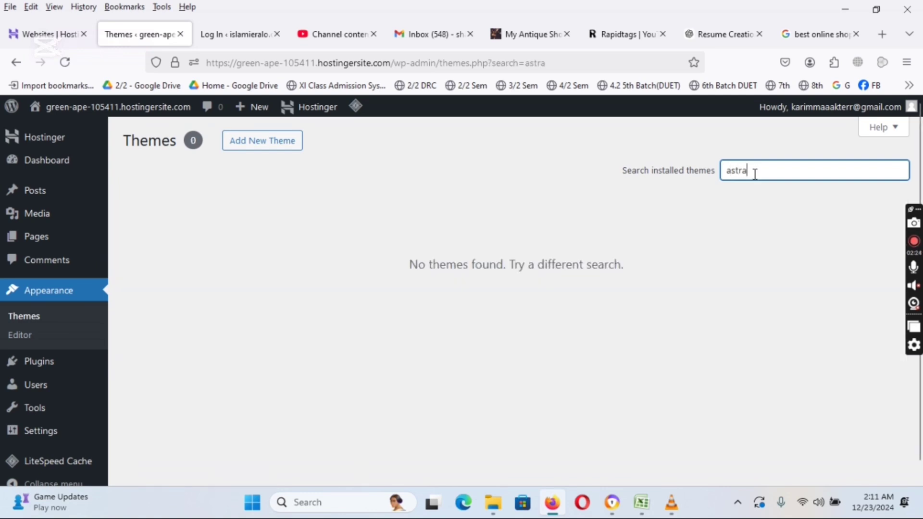
# - Add the Astra theme from the popular themes catalogue, install it and activate it
pyautogui.click(259, 147)
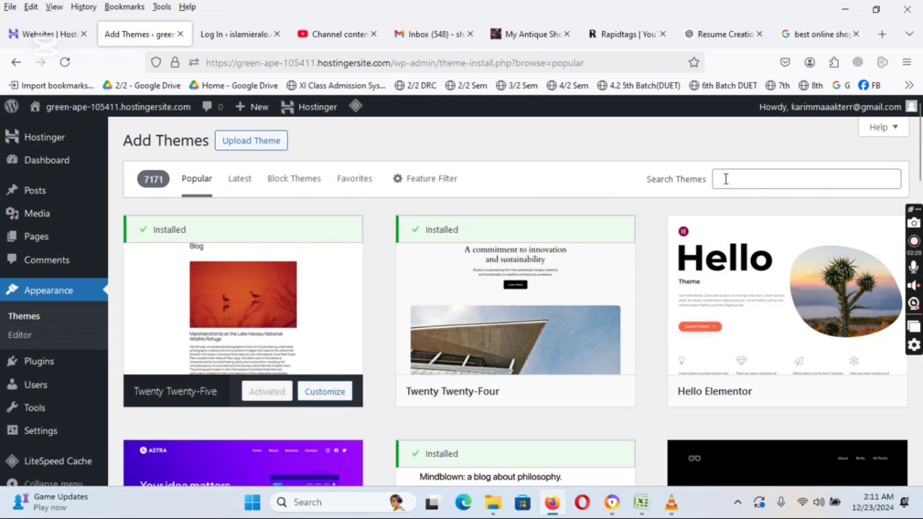
pyautogui.click(269, 452)
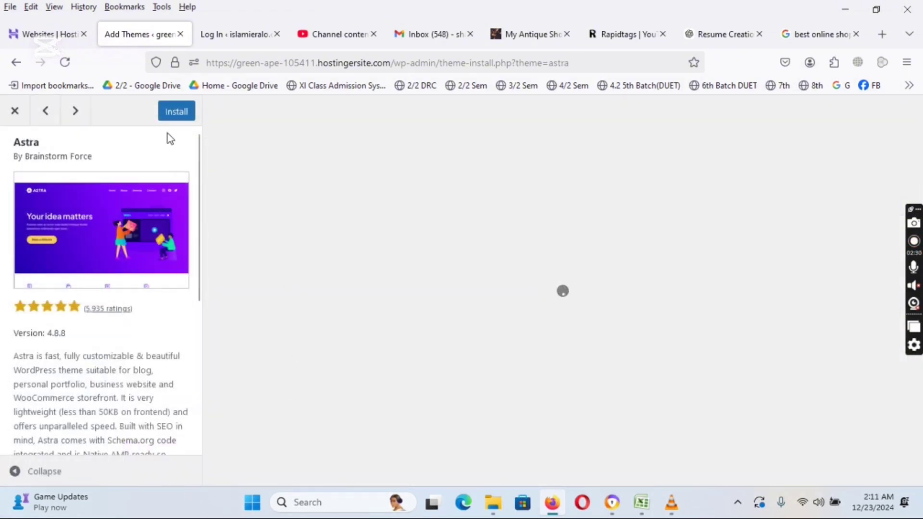
pyautogui.click(181, 111)
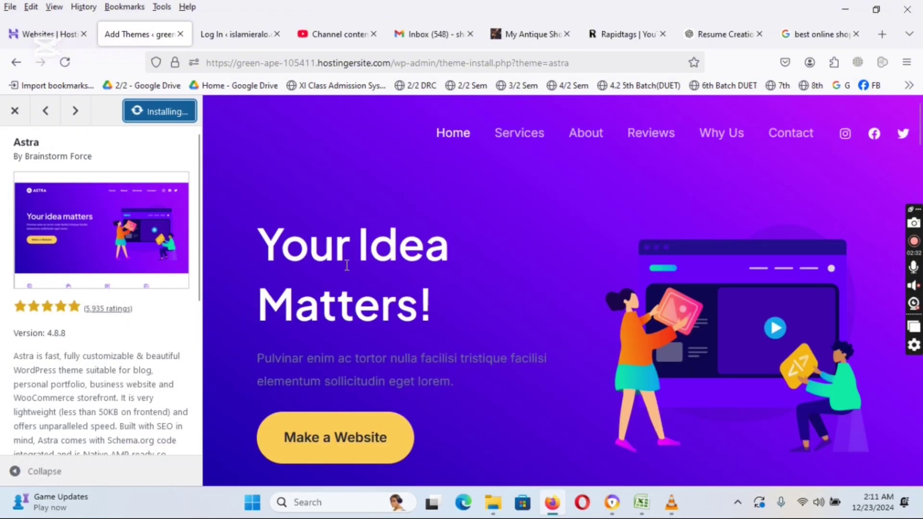
pyautogui.click(173, 114)
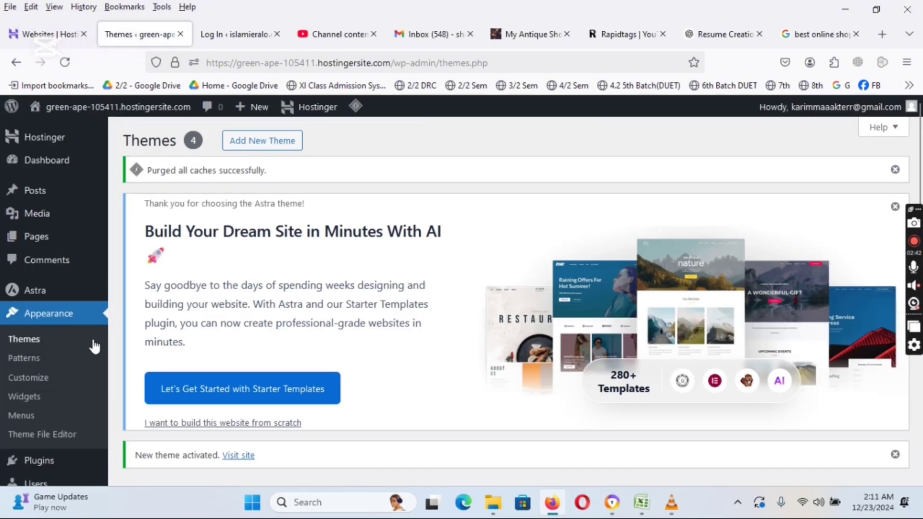
# - Deactivate the installed plugins Hostinger Easy Onboarding, Hostinger Tools and LiteSpeed Cache one by one
pyautogui.scroll(-3, 82, 354)
pyautogui.click(52, 349)
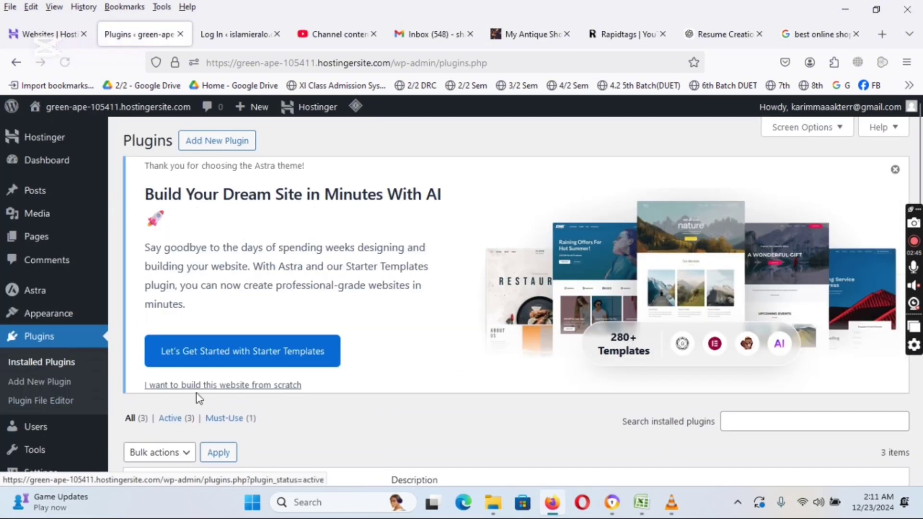
pyautogui.scroll(-4, 255, 270)
pyautogui.click(186, 316)
pyautogui.scroll(-10, 187, 373)
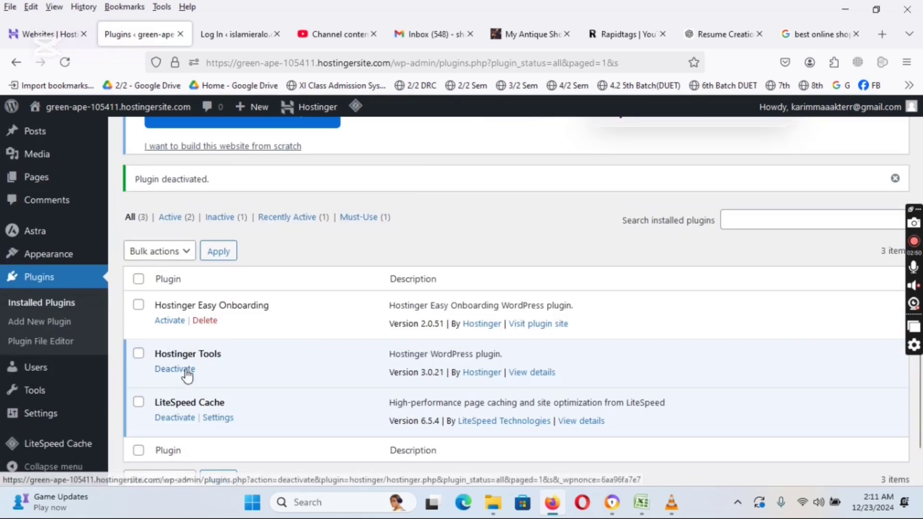
pyautogui.click(187, 373)
pyautogui.scroll(-6, 187, 373)
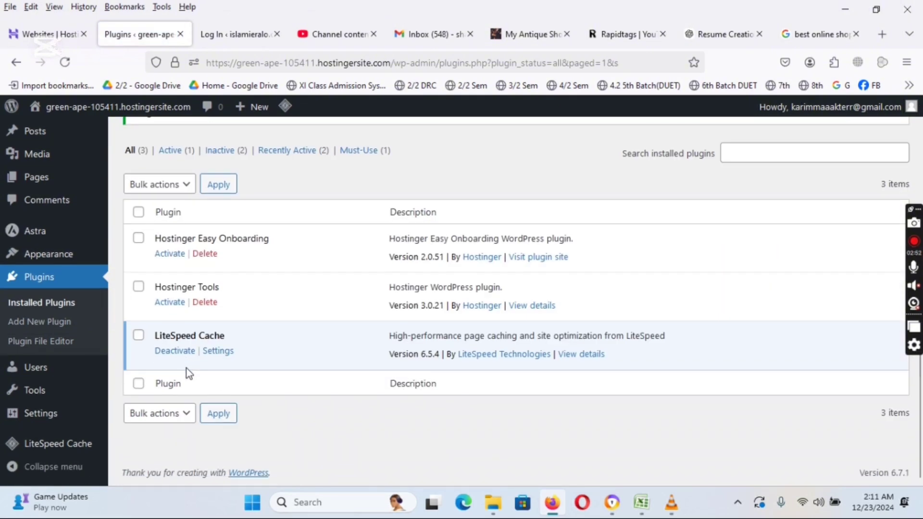
pyautogui.click(188, 359)
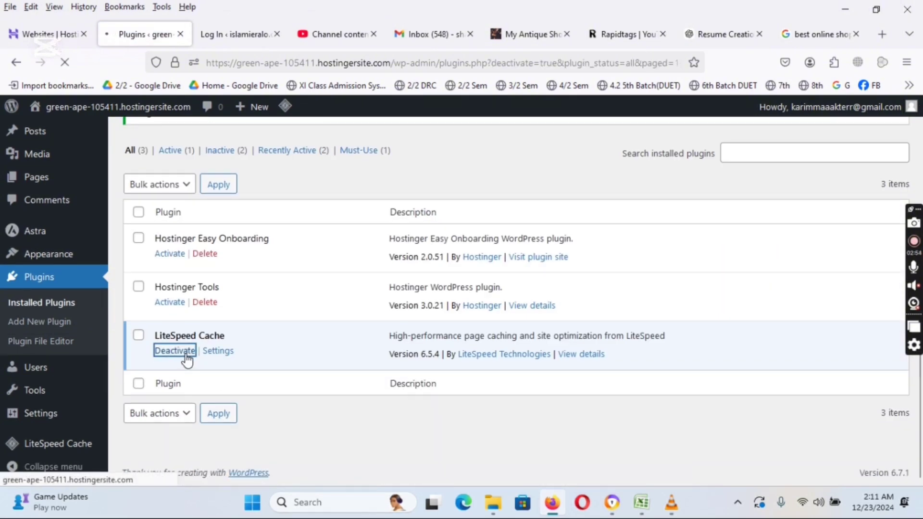
# - Apply the bulk Deactivate action to all installed plugins
pyautogui.scroll(-6, 187, 360)
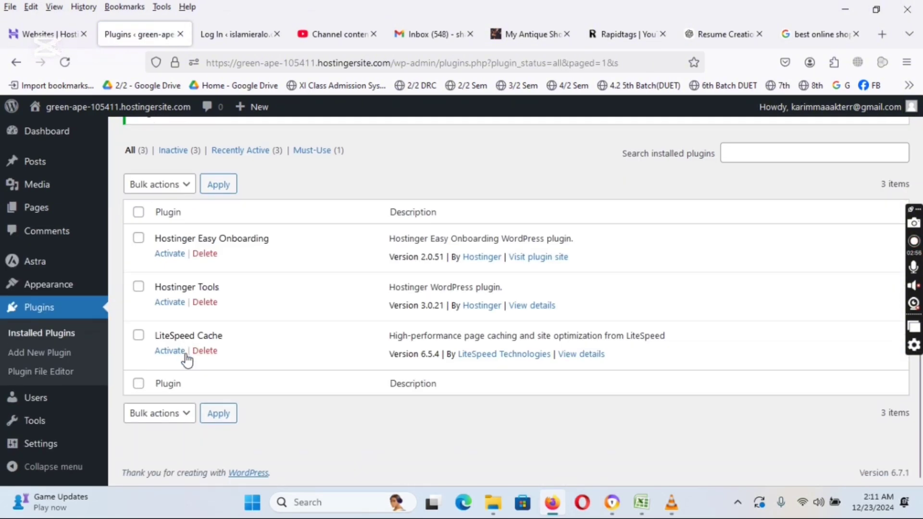
pyautogui.click(139, 213)
pyautogui.click(186, 186)
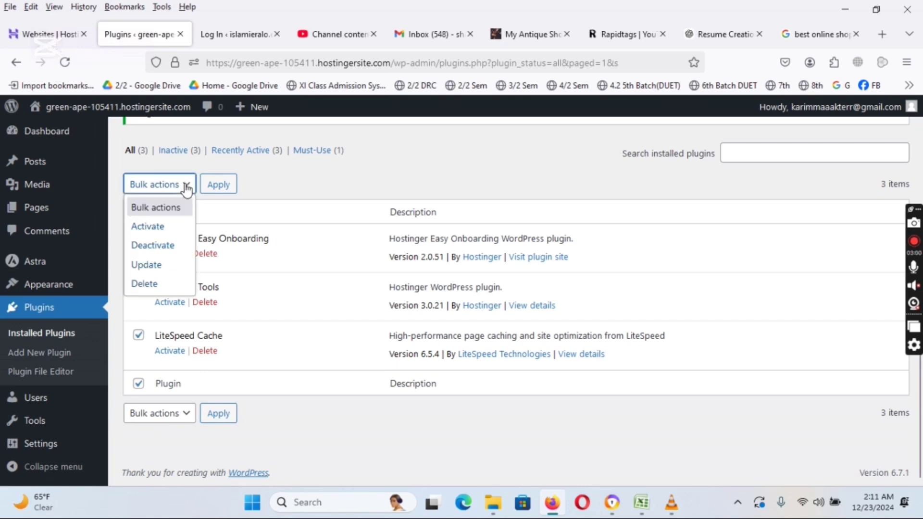
pyautogui.click(175, 246)
pyautogui.click(219, 186)
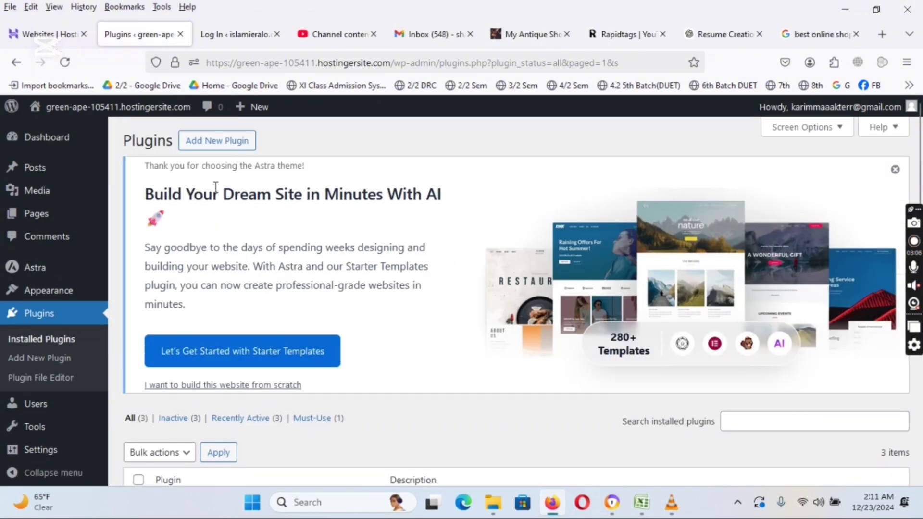
# - Delete all three installed plugins and their data with a bulk action
pyautogui.scroll(-5, 215, 186)
pyautogui.click(138, 212)
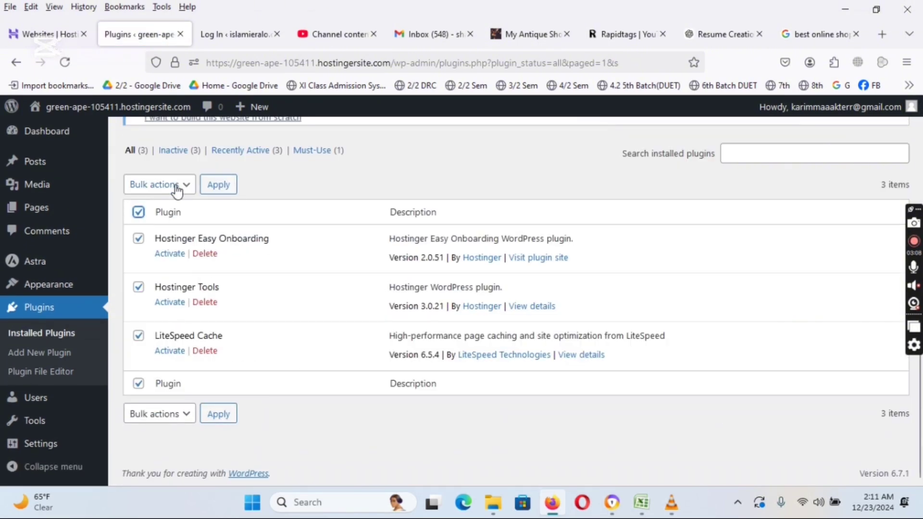
pyautogui.click(177, 191)
pyautogui.click(153, 264)
pyautogui.click(169, 186)
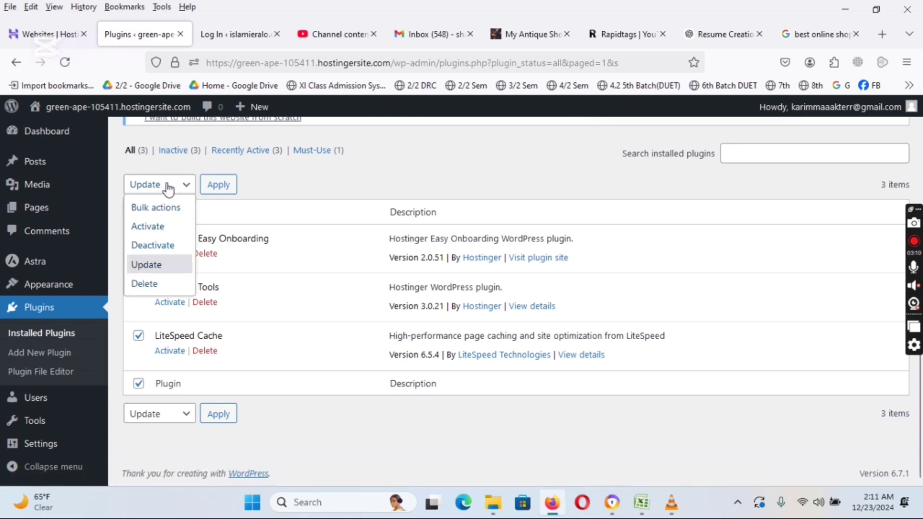
pyautogui.click(157, 285)
pyautogui.click(222, 184)
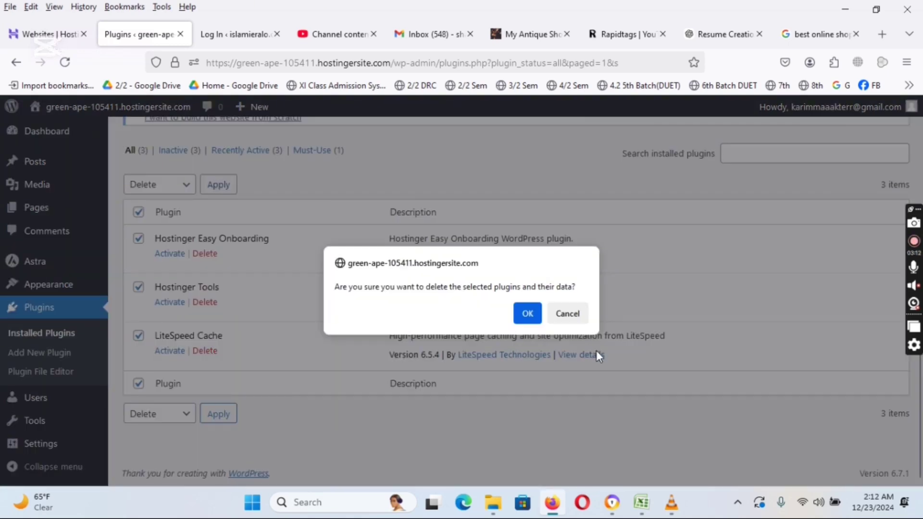
pyautogui.click(527, 313)
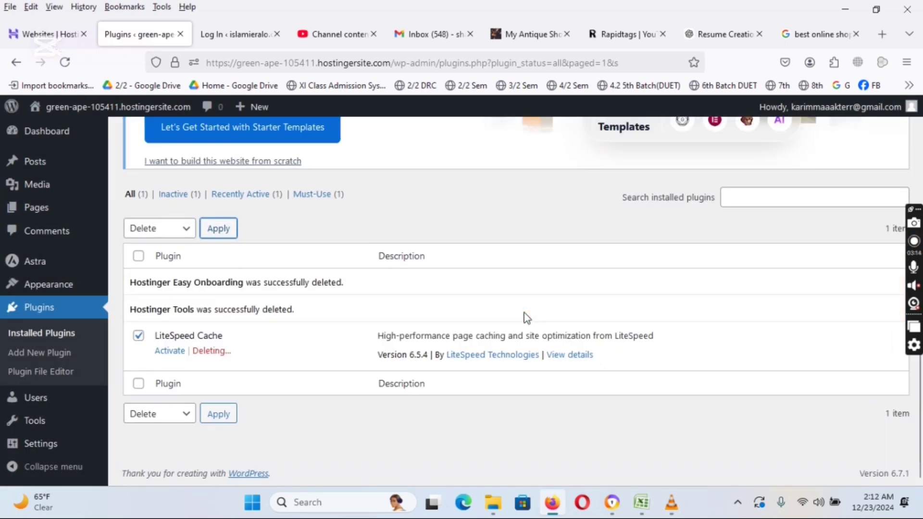
# - Search the plugin directory for Elementor and install the Elementor Website Builder plugin
pyautogui.scroll(5, 342, 266)
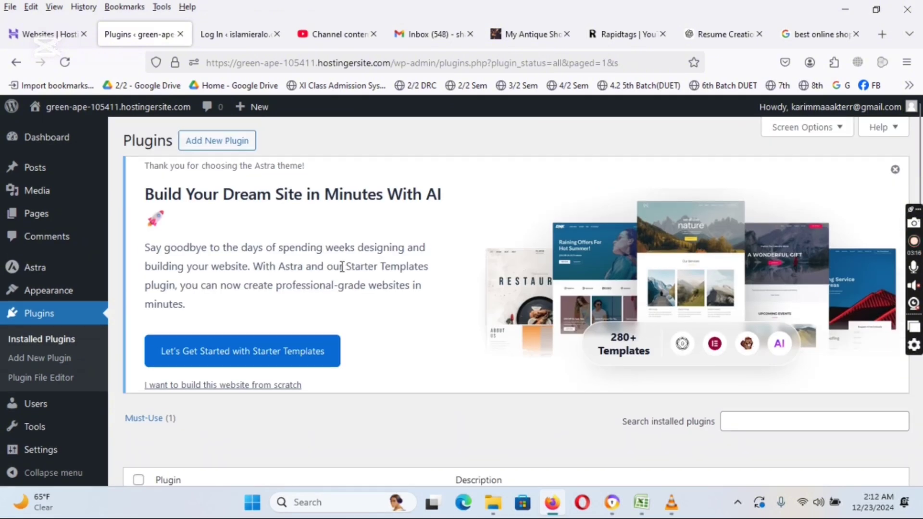
pyautogui.click(219, 141)
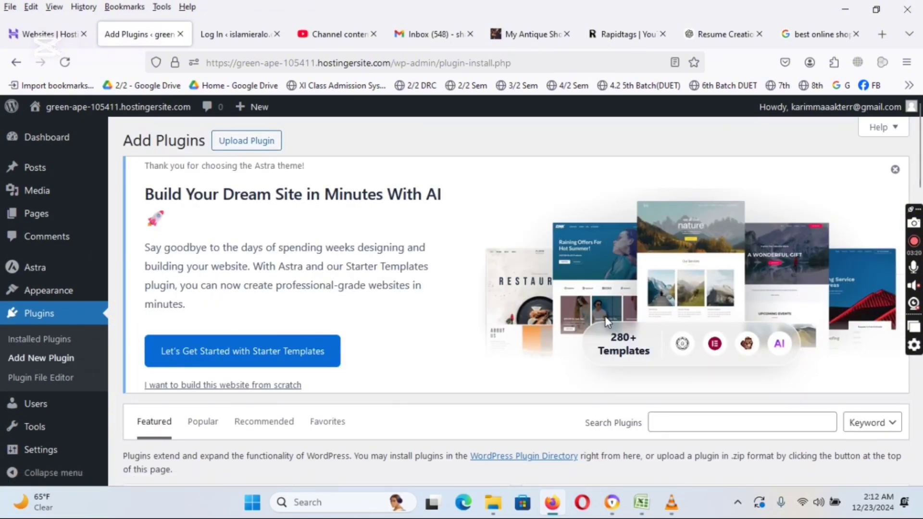
pyautogui.scroll(-4, 606, 321)
pyautogui.click(737, 219)
pyautogui.write('elementor')
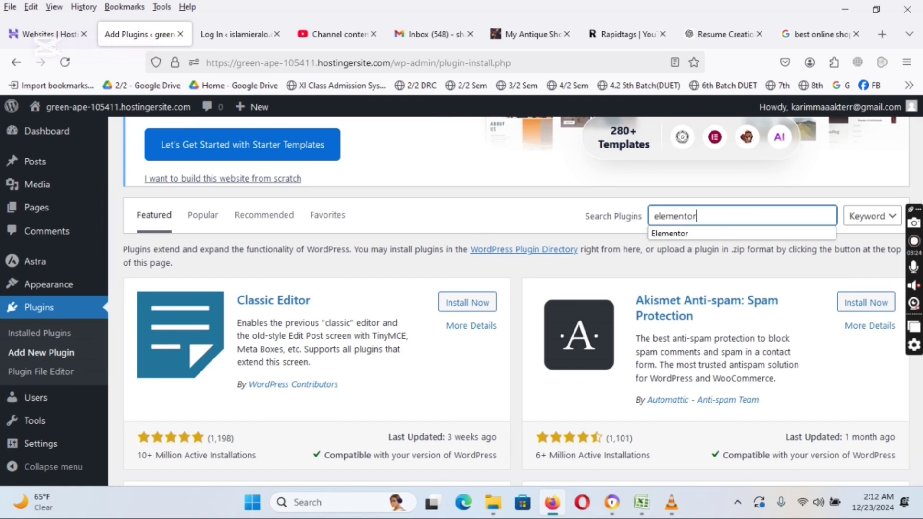
pyautogui.click(742, 234)
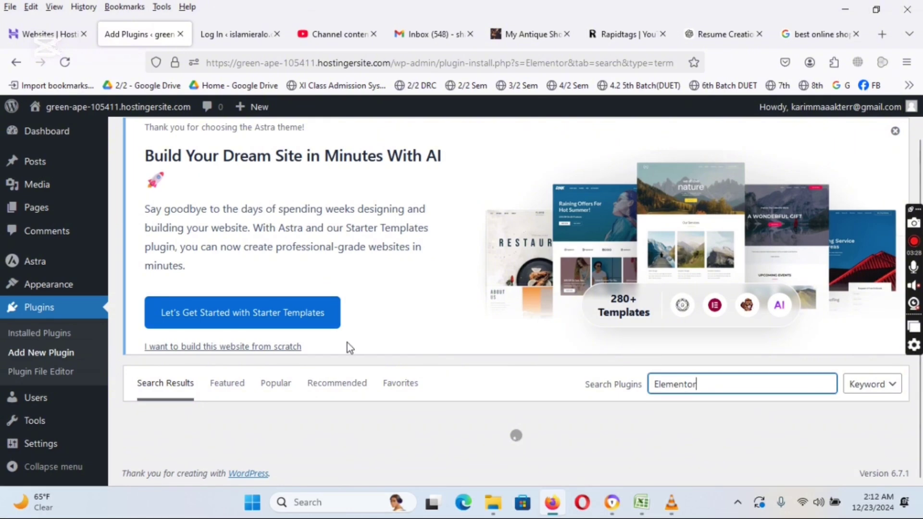
pyautogui.scroll(-4, 383, 358)
pyautogui.click(474, 258)
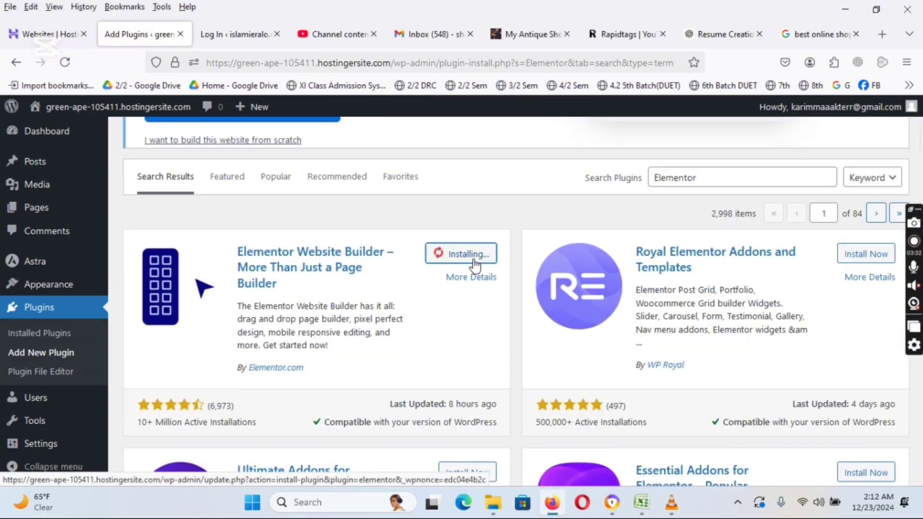
# - Activate the newly installed Elementor Website Builder plugin
pyautogui.moveTo(46, 287)
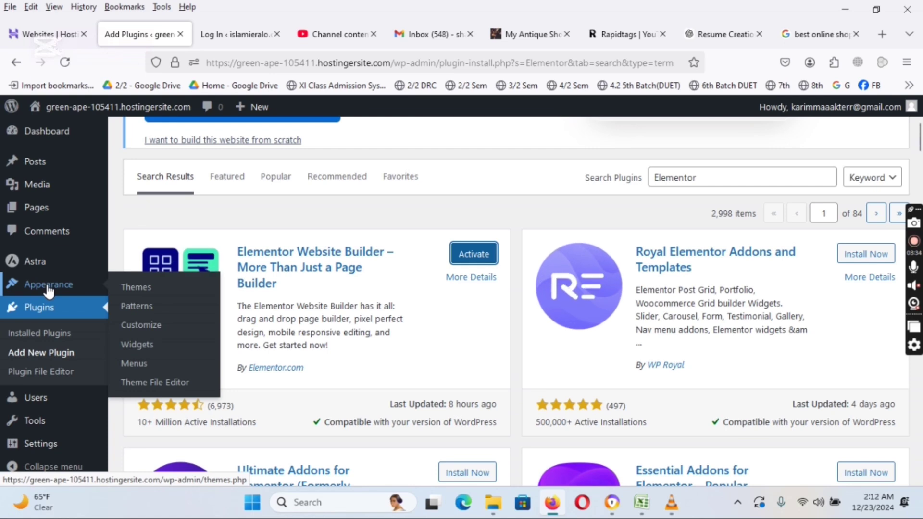
pyautogui.click(472, 259)
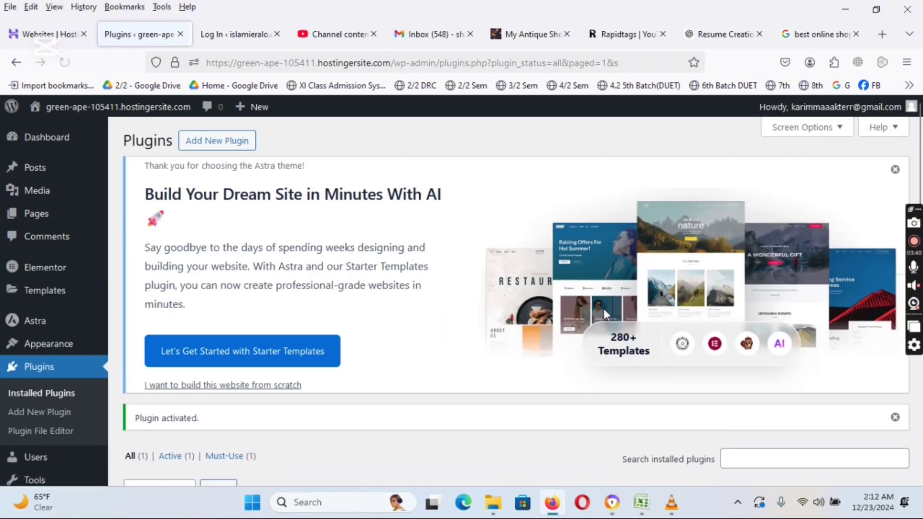
# - Search the installed plugins for Rank Math
pyautogui.scroll(-4, 604, 309)
pyautogui.click(754, 254)
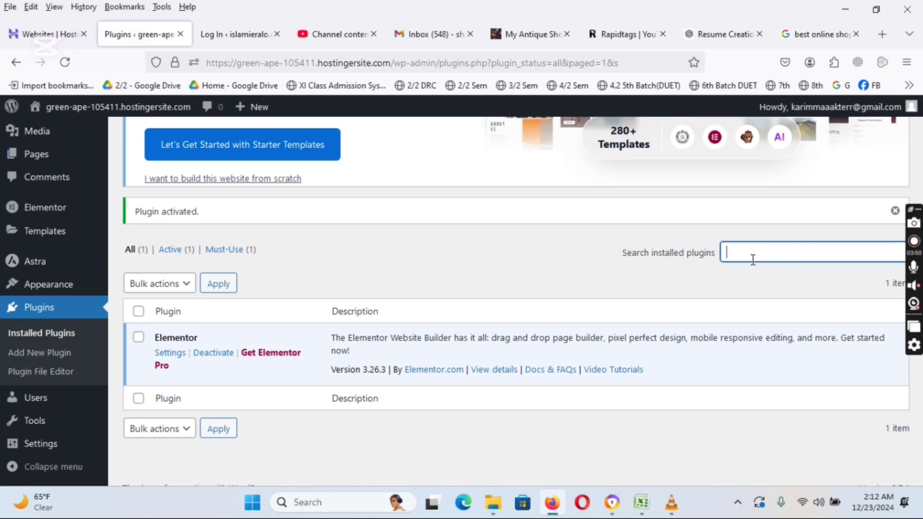
pyautogui.write('Rank Math')
pyautogui.press('Return')
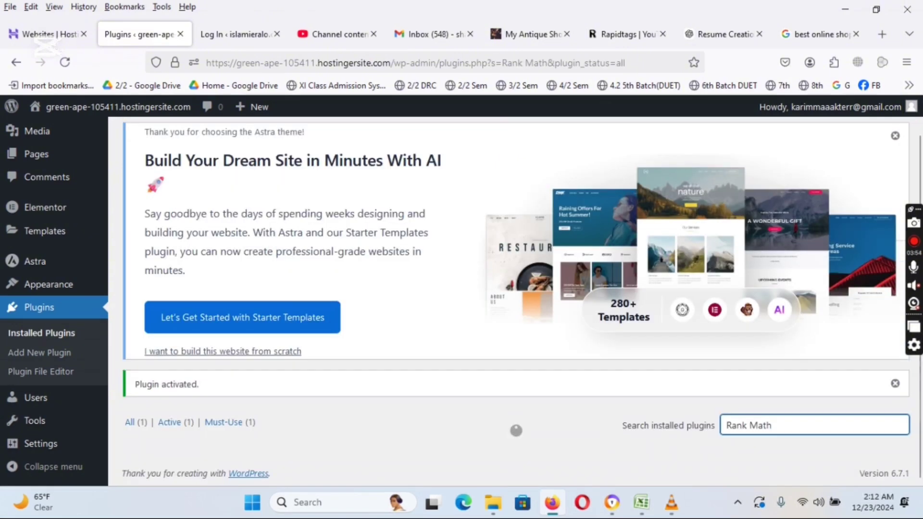
pyautogui.scroll(-3, 702, 272)
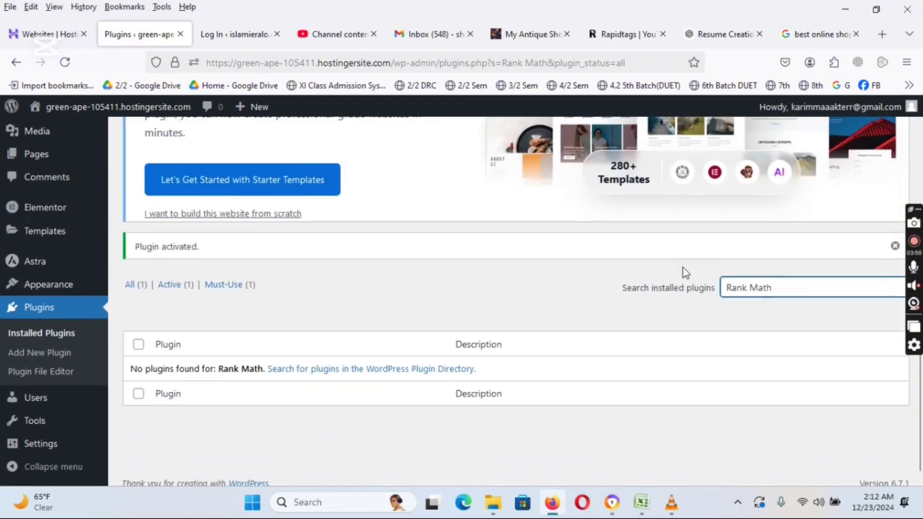
# - Go to the page for adding new plugins and search the plugin directory for Rank Math
pyautogui.scroll(3, 289, 159)
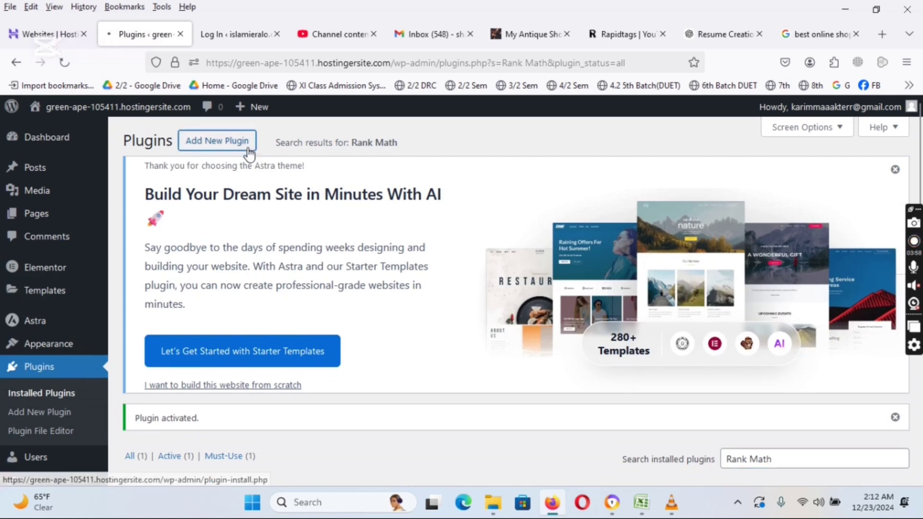
pyautogui.click(217, 139)
pyautogui.scroll(-6, 394, 221)
pyautogui.scroll(4, 625, 211)
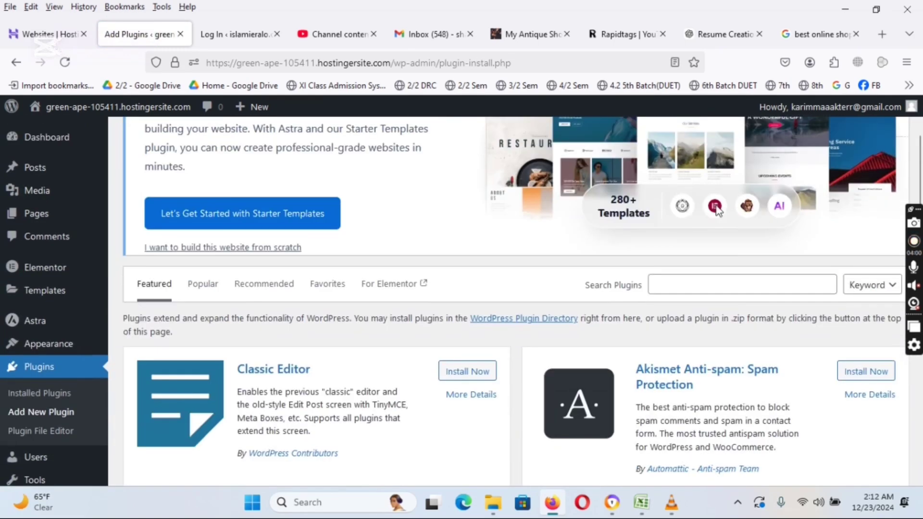
pyautogui.click(699, 284)
pyautogui.click(680, 314)
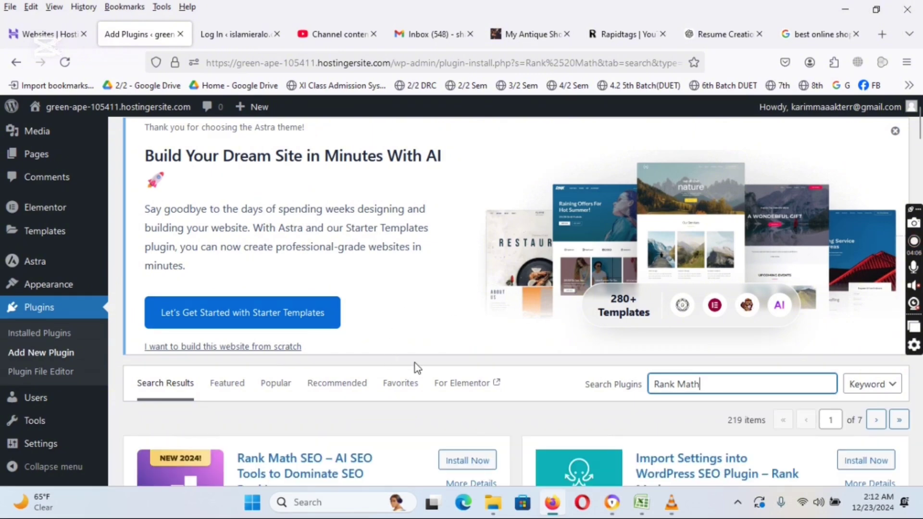
# - Install and activate the Rank Math SEO plugin from the search results
pyautogui.scroll(-3, 423, 351)
pyautogui.click(459, 326)
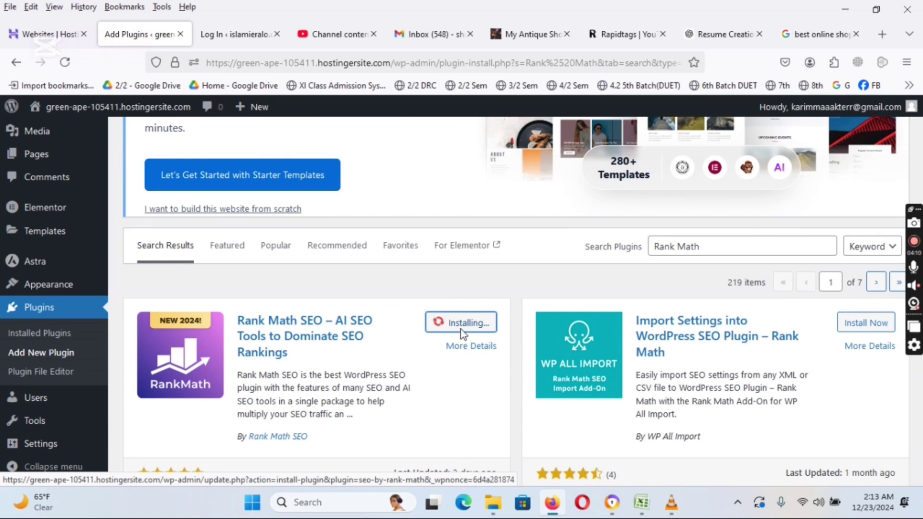
pyautogui.click(473, 331)
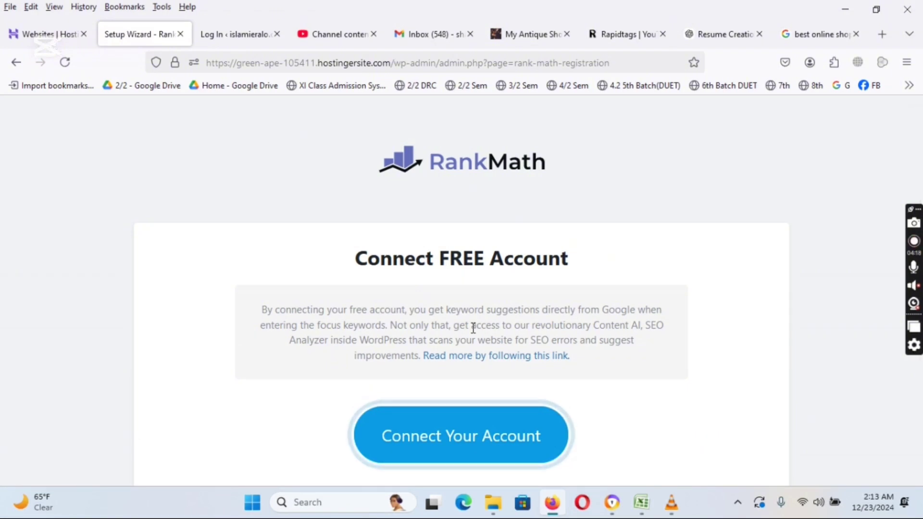
# - Connect the site to a Rank Math account and activate the Rank Math Free Plan for it
pyautogui.scroll(-2, 476, 346)
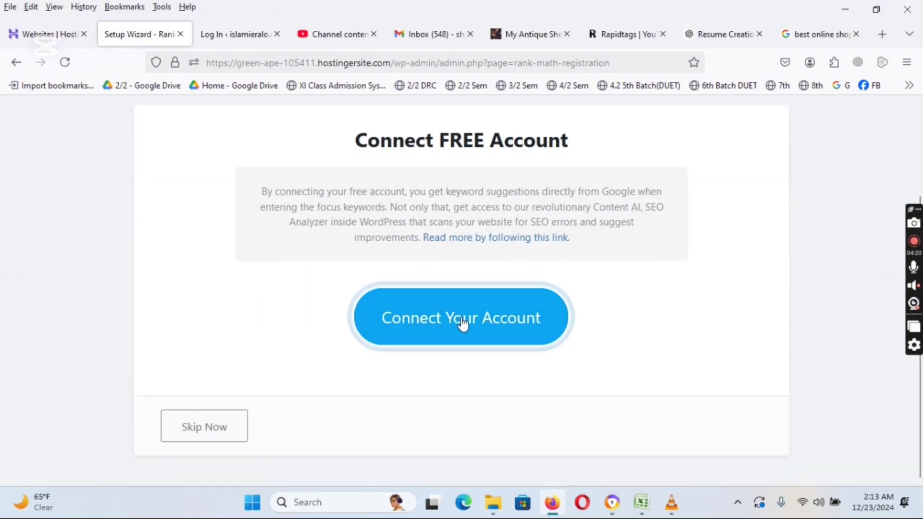
pyautogui.click(463, 324)
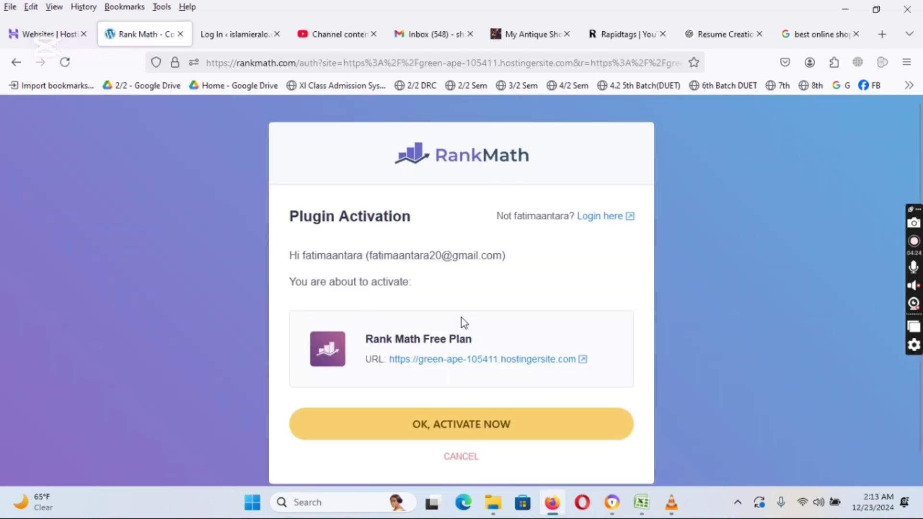
pyautogui.scroll(-1, 460, 318)
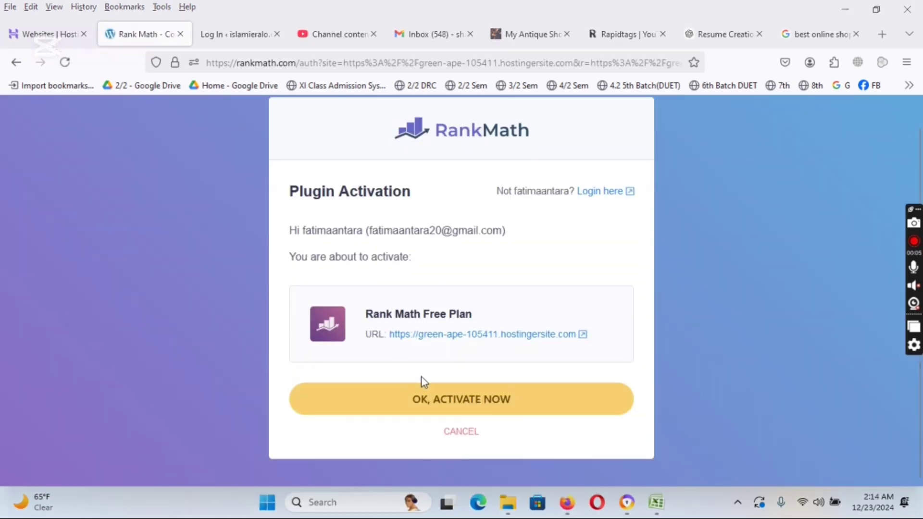
pyautogui.click(503, 406)
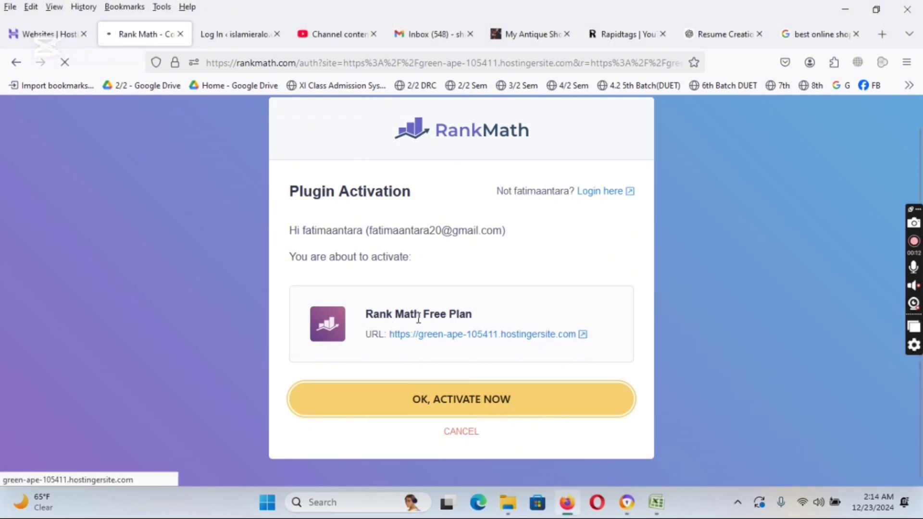
pyautogui.moveTo(402, 313); pyautogui.dragTo(466, 315)
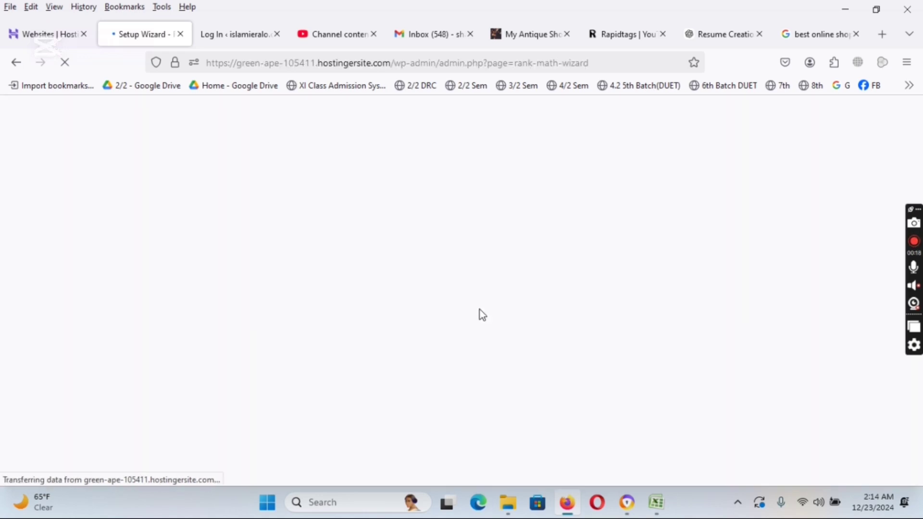
# - Start the Rank Math setup wizard in Advanced mode
pyautogui.scroll(-3, 257, 257)
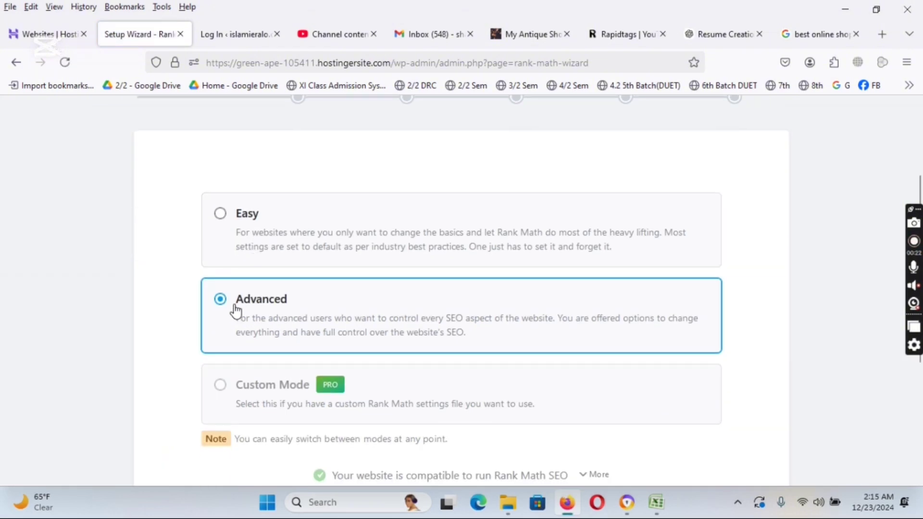
pyautogui.scroll(-5, 250, 307)
pyautogui.click(507, 348)
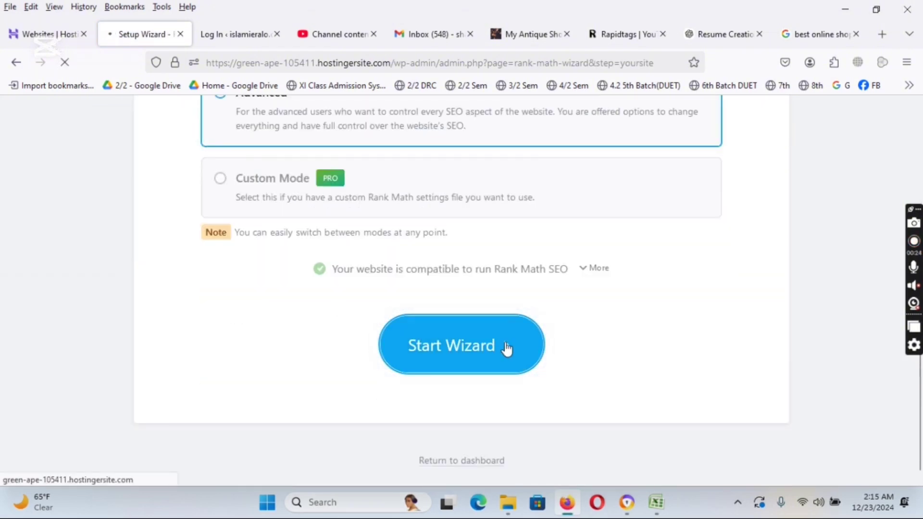
# - Choose Personal Blog as the website type in the Rank Math setup
pyautogui.scroll(-3, 464, 338)
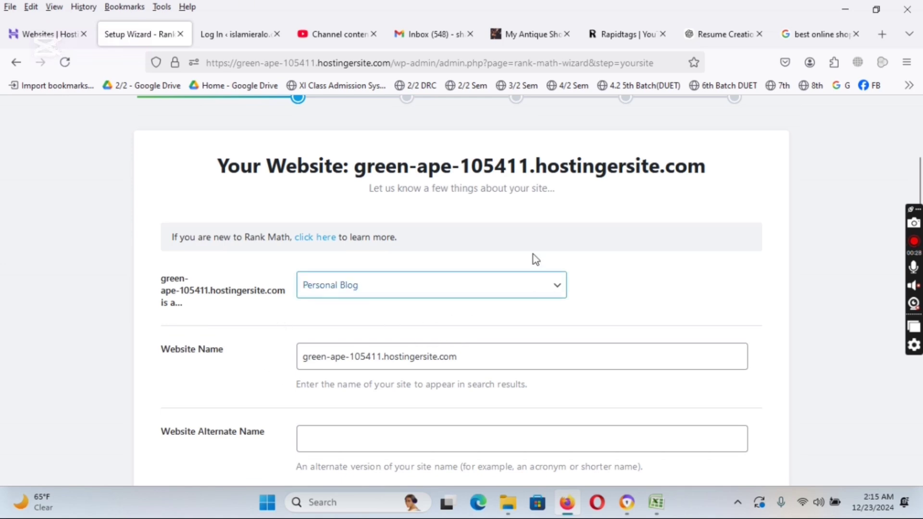
pyautogui.moveTo(356, 166); pyautogui.dragTo(707, 160)
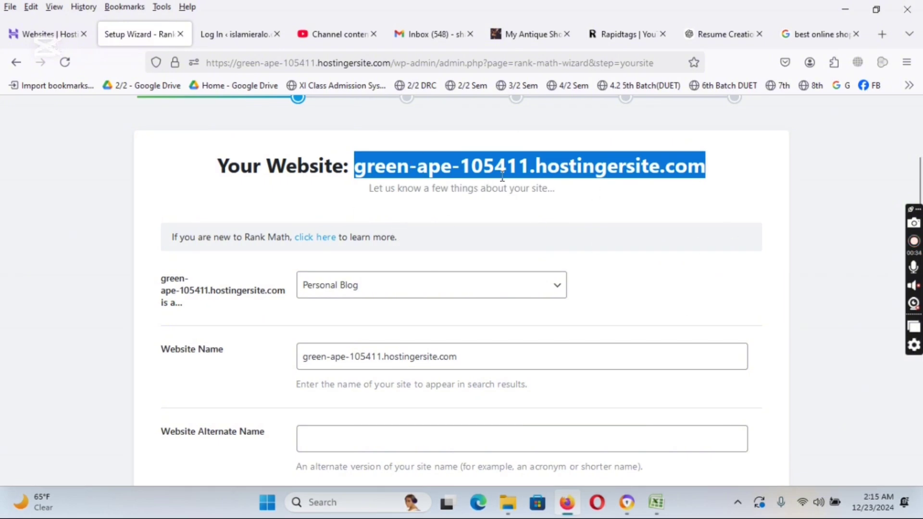
pyautogui.scroll(-2, 435, 192)
pyautogui.click(464, 216)
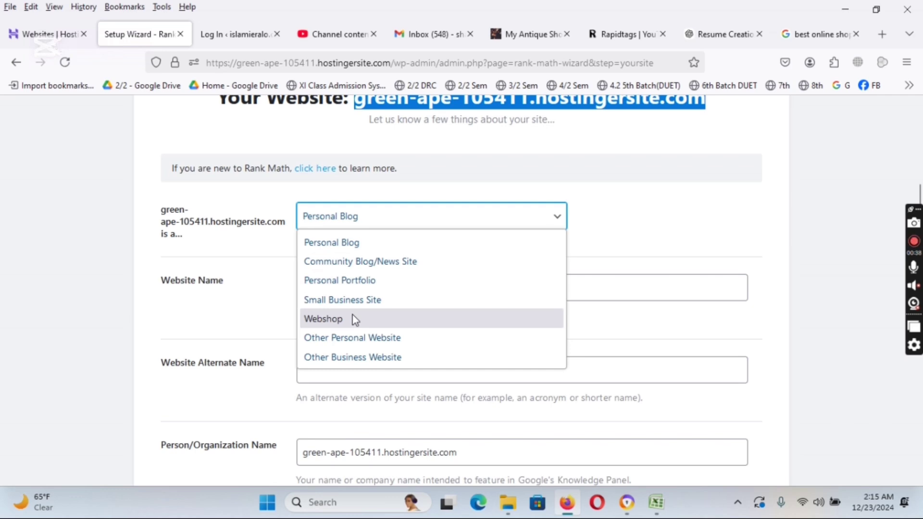
pyautogui.click(356, 250)
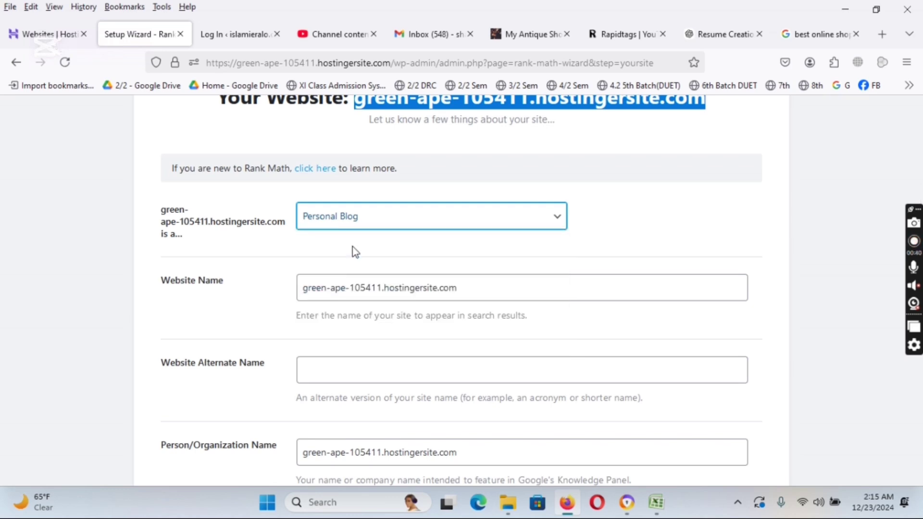
# - Replace the Website Name with Home and Kitchen in the Rank Math setup
pyautogui.scroll(-2, 312, 269)
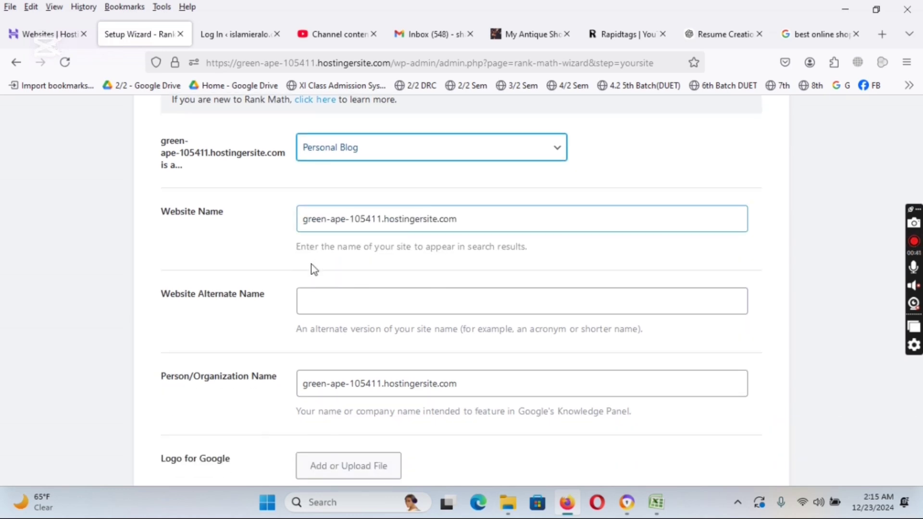
pyautogui.click(489, 218)
pyautogui.moveTo(496, 218); pyautogui.dragTo(291, 227)
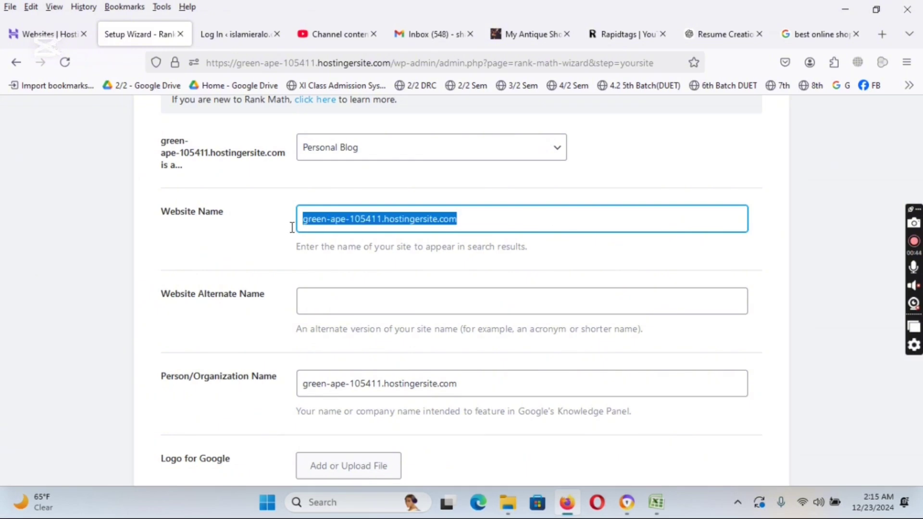
pyautogui.click(335, 294)
pyautogui.scroll(-4, 305, 287)
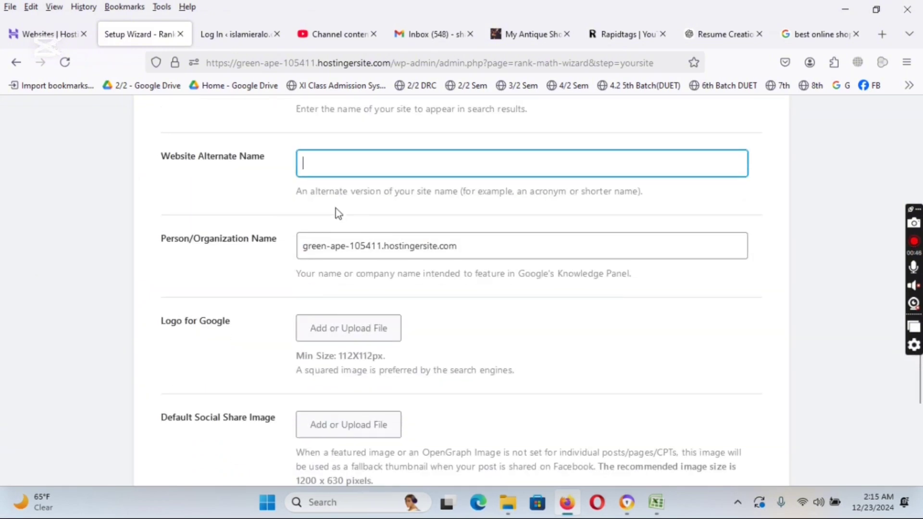
pyautogui.scroll(2, 336, 206)
pyautogui.moveTo(482, 153); pyautogui.dragTo(305, 156)
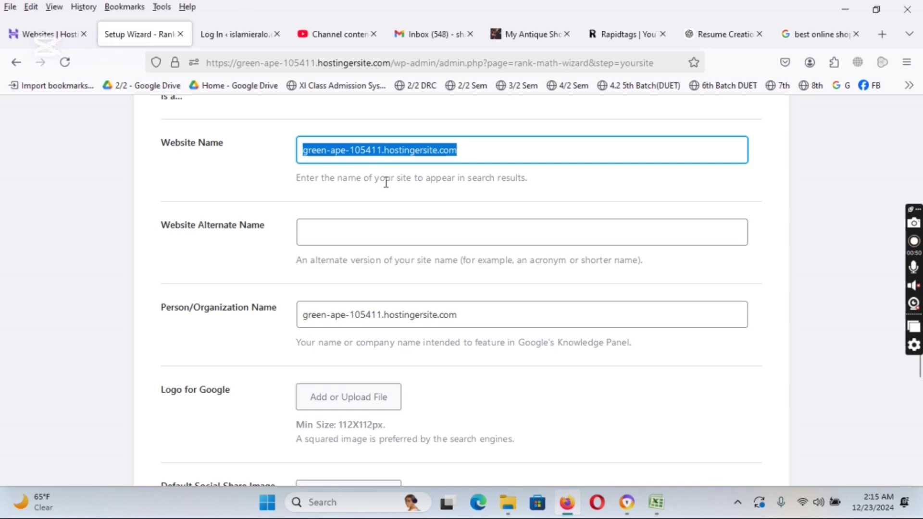
pyautogui.write('Home and Ki')
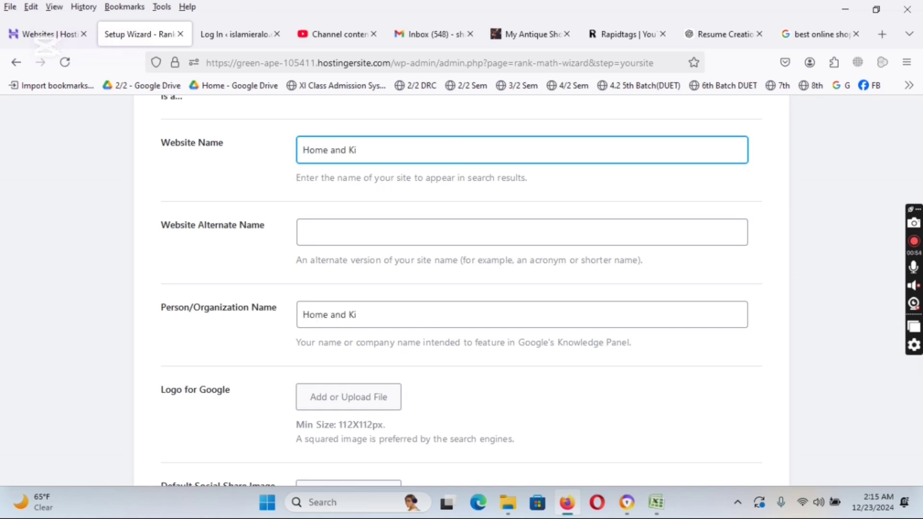
pyautogui.write('tchen')
# - Enter Kitchen Accessories Review as the Website Alternate Name
pyautogui.click(341, 234)
pyautogui.write('Ki')
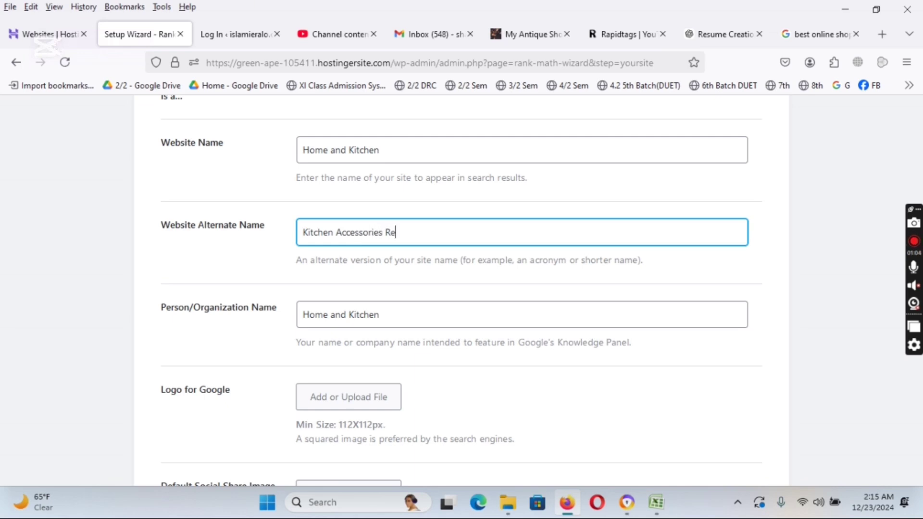
pyautogui.tripleClick(408, 153)
pyautogui.moveTo(434, 235); pyautogui.dragTo(304, 234)
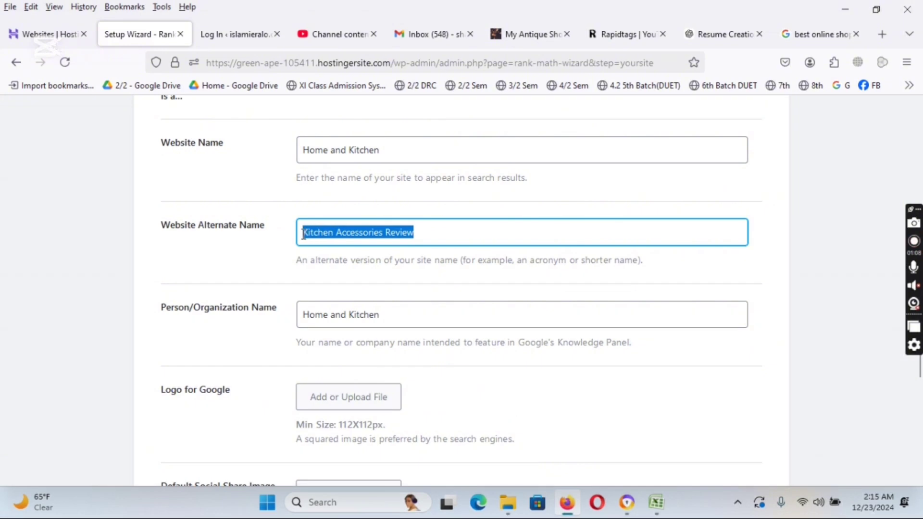
# - Start a file upload for the Logo for Google and browse to the Website > Sk folder on the Video Tutorials (K:) drive
pyautogui.scroll(-2, 280, 278)
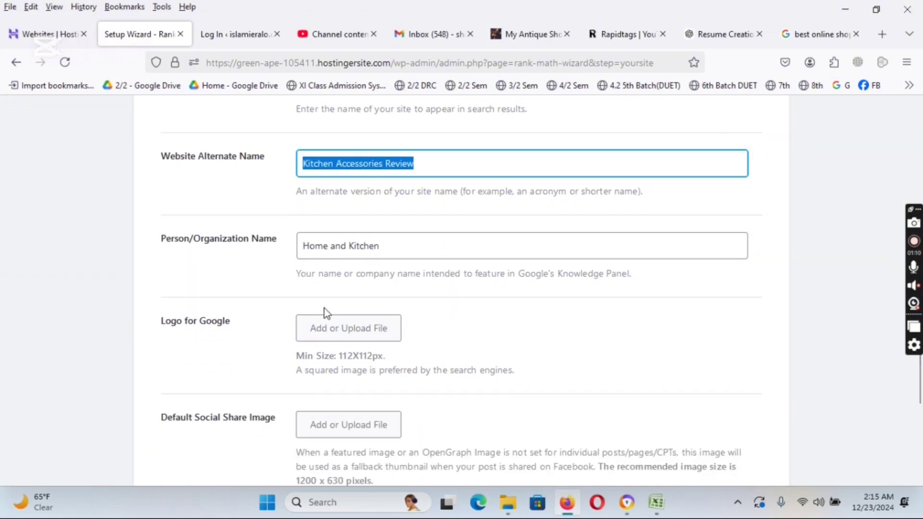
pyautogui.scroll(-2, 324, 310)
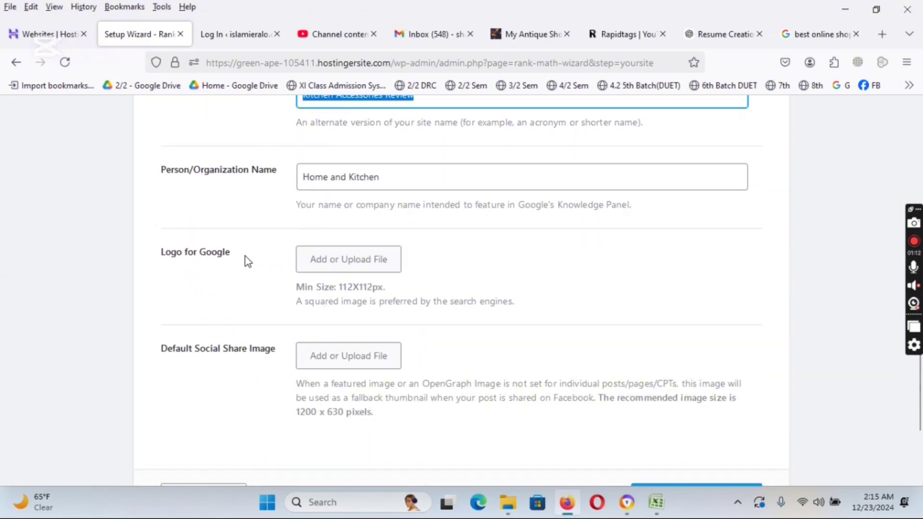
pyautogui.click(315, 261)
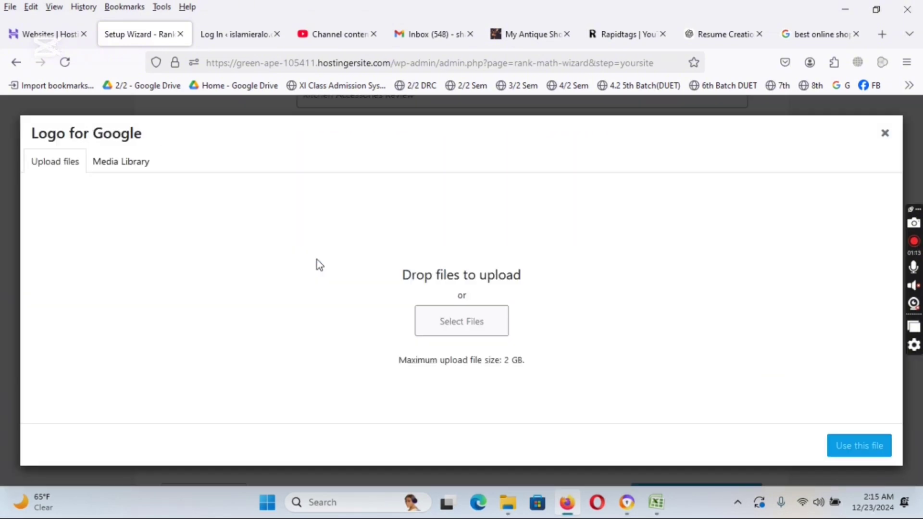
pyautogui.click(442, 328)
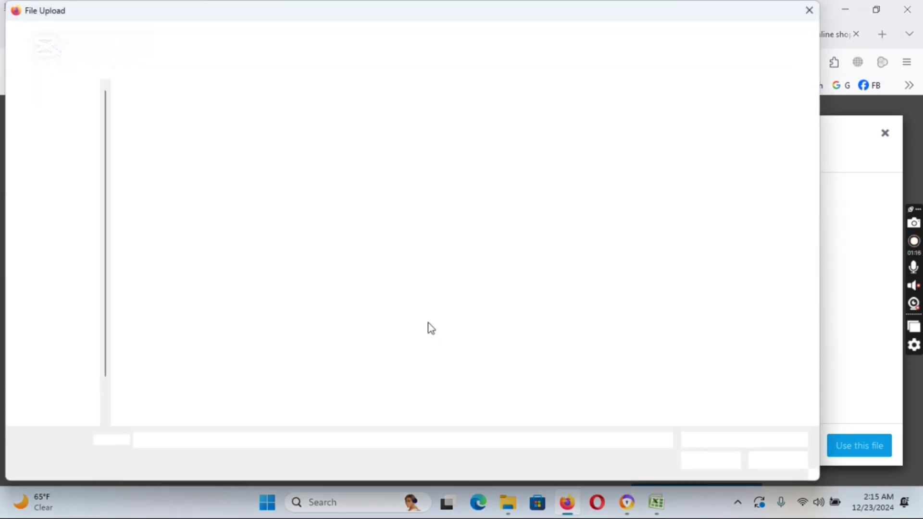
pyautogui.scroll(-4, 72, 332)
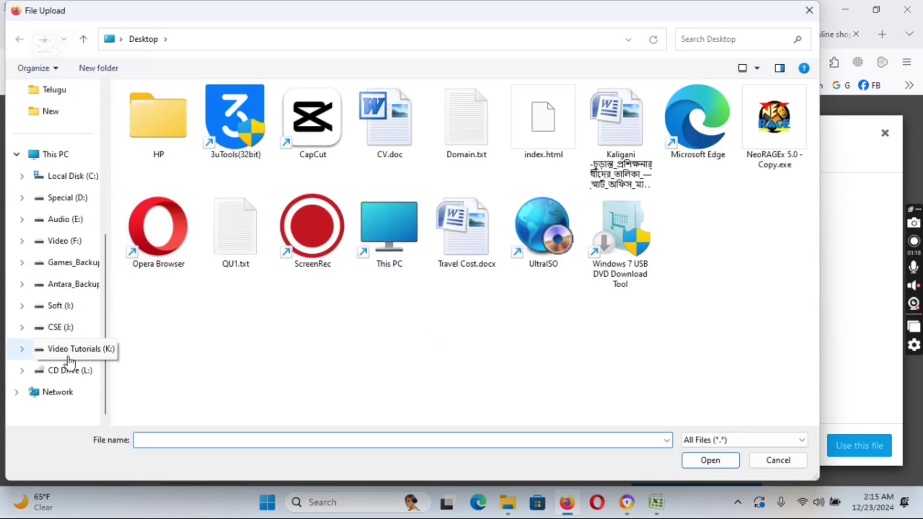
pyautogui.click(69, 353)
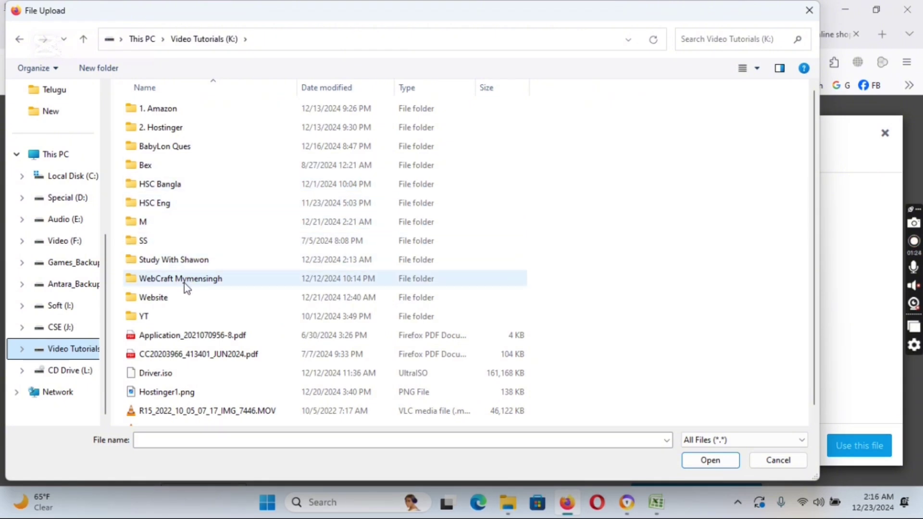
pyautogui.doubleClick(179, 297)
pyautogui.doubleClick(164, 109)
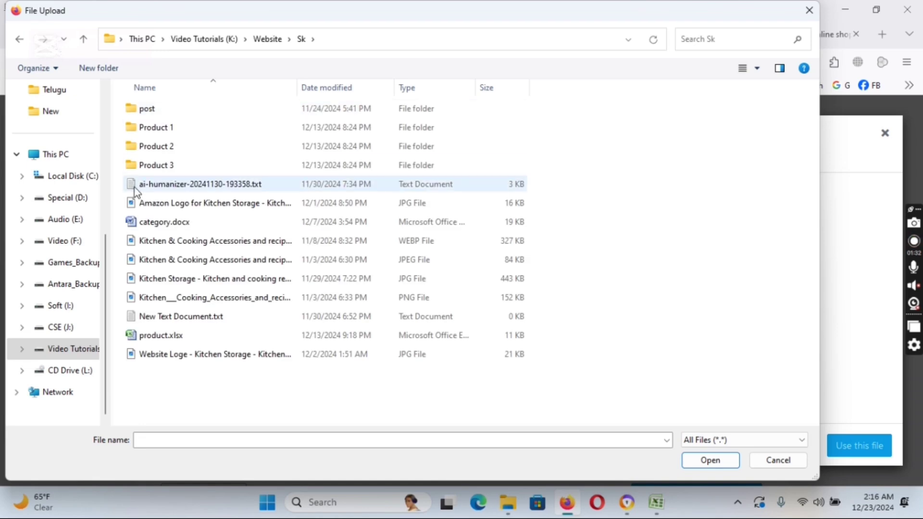
# - Show the Sk folder's files as thumbnails and upload the Kitchen Reviews logo JPEG
pyautogui.rightClick(226, 369)
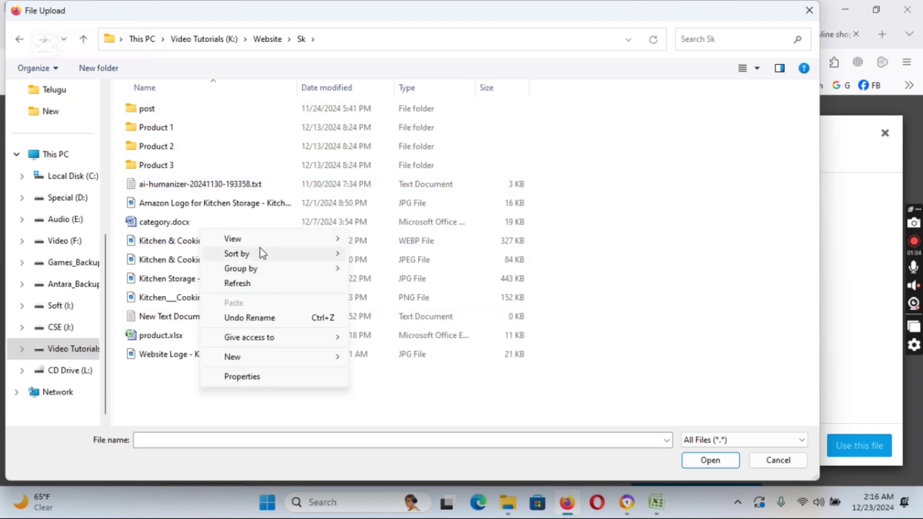
pyautogui.moveTo(240, 239)
pyautogui.click(383, 254)
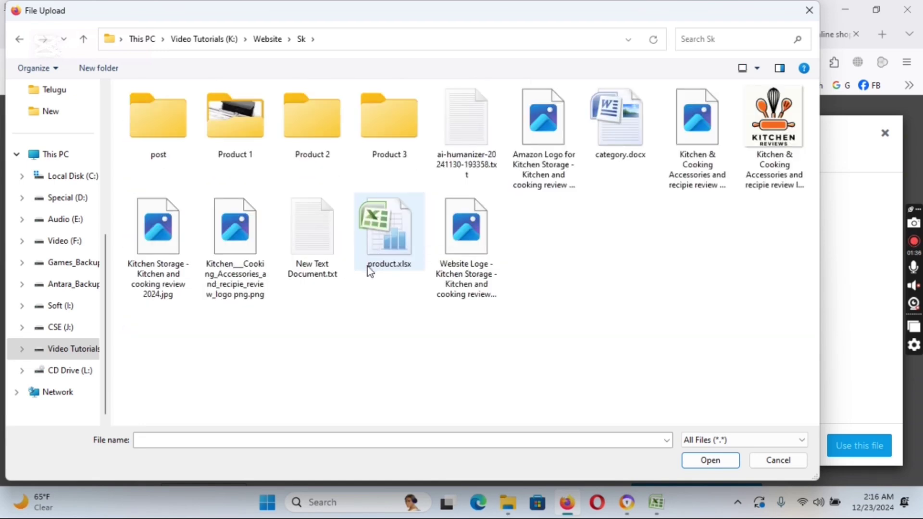
pyautogui.doubleClick(785, 197)
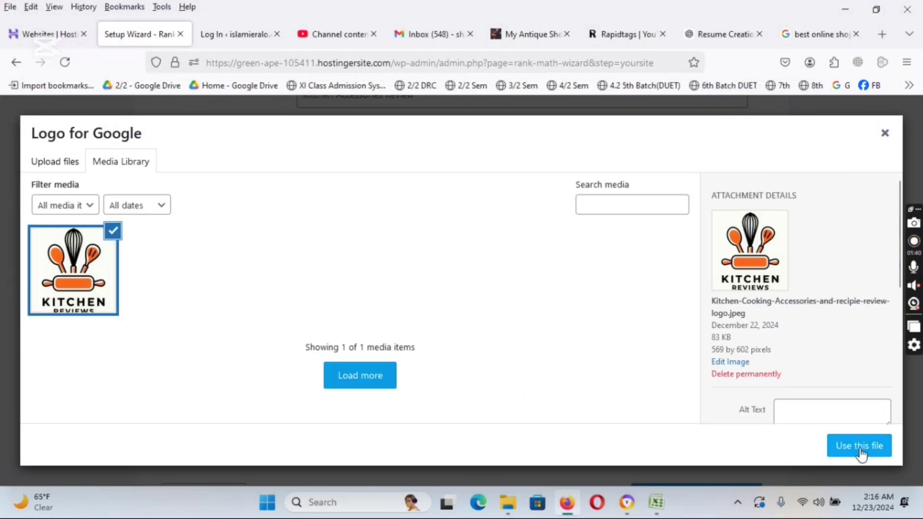
# - Copy the logo's caption into its Alt Text and trim it to "Kitchen &amp; Cooking Accessories and recipie review"
pyautogui.scroll(-5, 820, 383)
pyautogui.scroll(2, 790, 212)
pyautogui.click(795, 212)
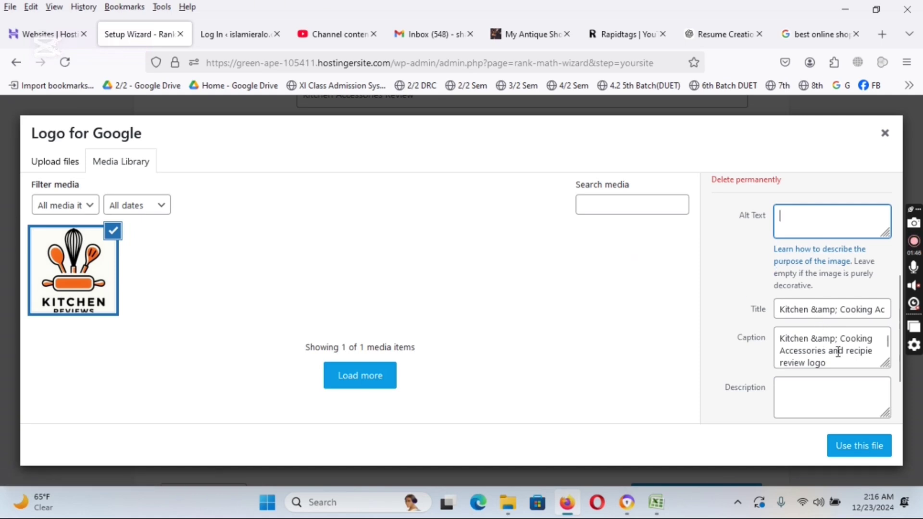
pyautogui.moveTo(836, 359); pyautogui.dragTo(745, 342)
pyautogui.hotkey('ctrl', 'c')
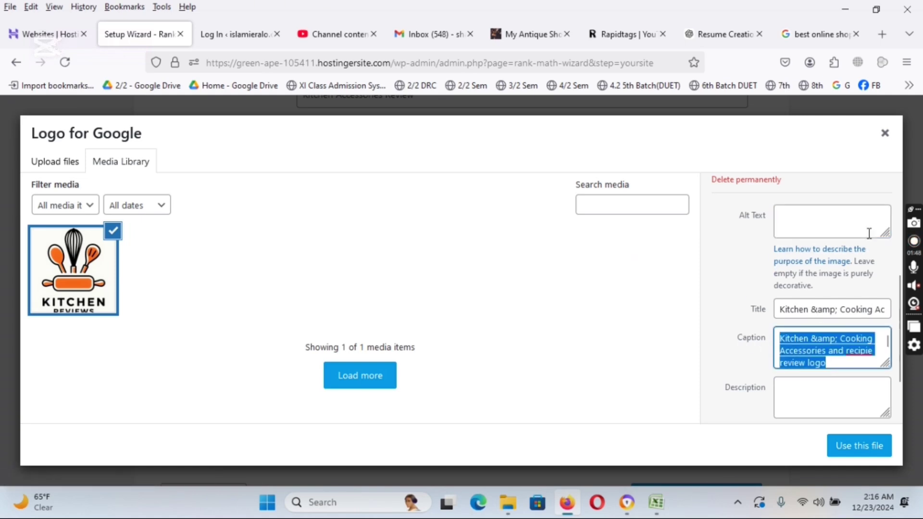
pyautogui.click(853, 219)
pyautogui.hotkey('ctrl', 'v')
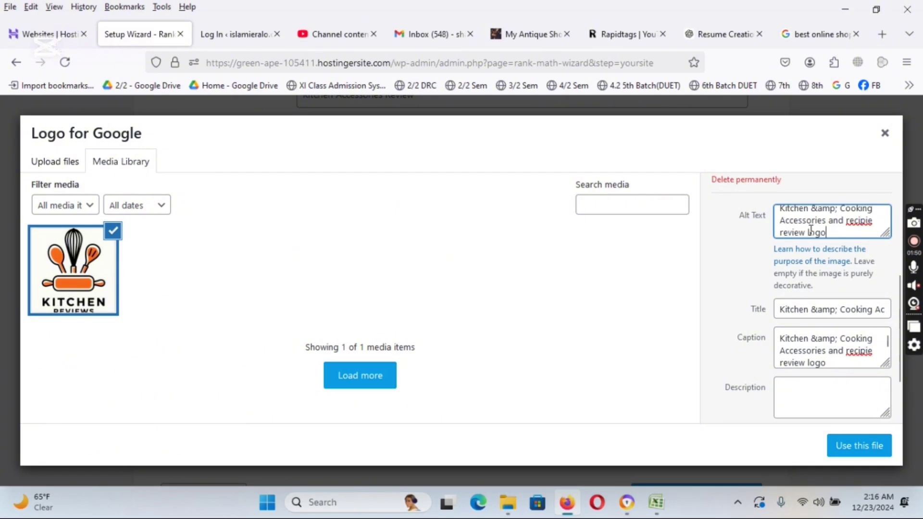
pyautogui.press('BackSpace')
pyautogui.press('BackSpace')
pyautogui.press('BackSpace')
pyautogui.press('BackSpace')
# - Fill the logo's Description with the copied caption "Kitchen &amp; Cooking Accessories and recipie review logo"
pyautogui.click(805, 397)
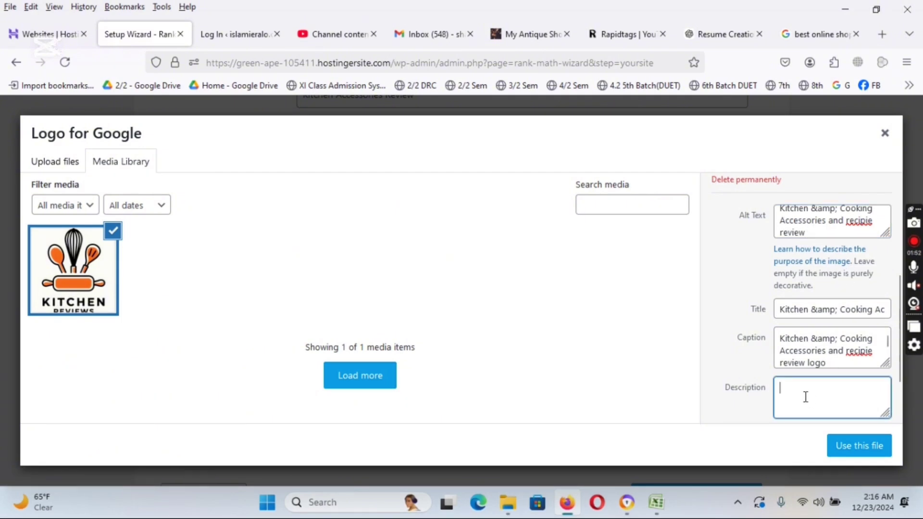
pyautogui.hotkey('ctrl', 'v')
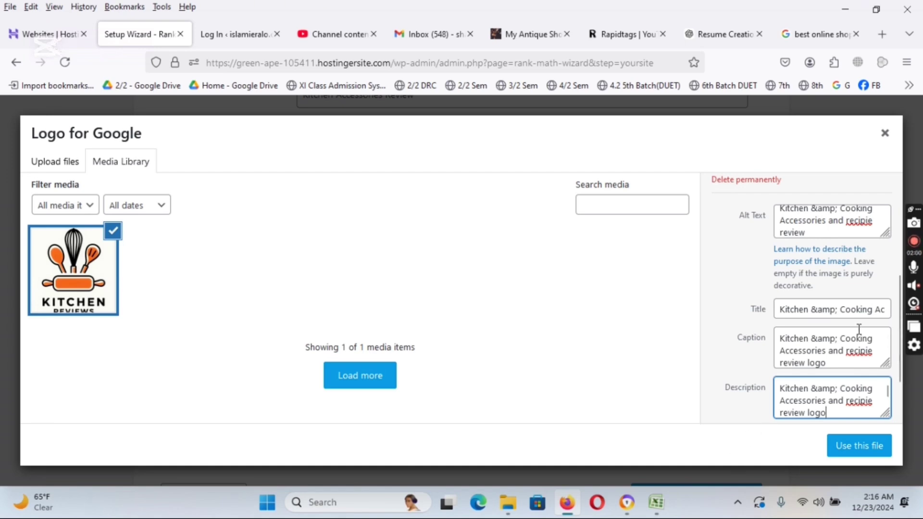
pyautogui.tripleClick(815, 229)
pyautogui.scroll(-4, 772, 317)
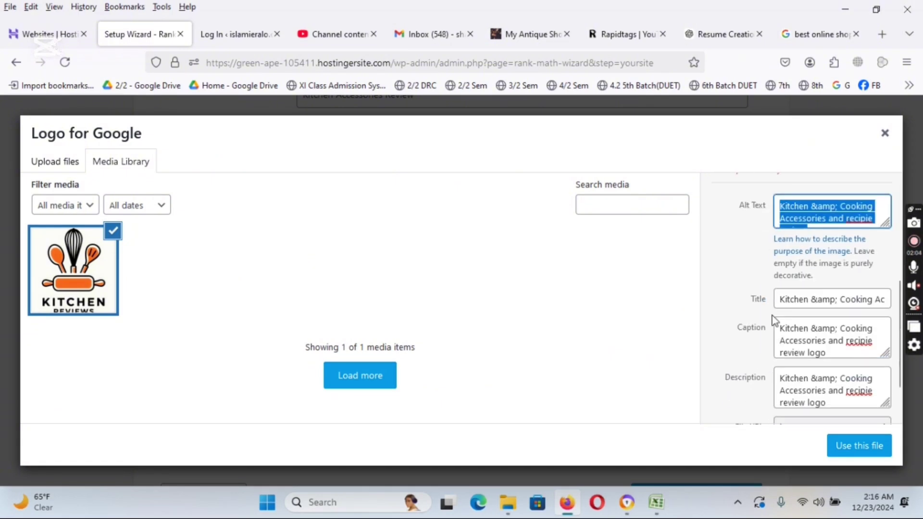
pyautogui.scroll(-2, 772, 317)
# - Use the uploaded image as the Logo for Google and save the Your Site settings
pyautogui.click(883, 451)
pyautogui.scroll(-3, 648, 352)
pyautogui.scroll(-4, 648, 352)
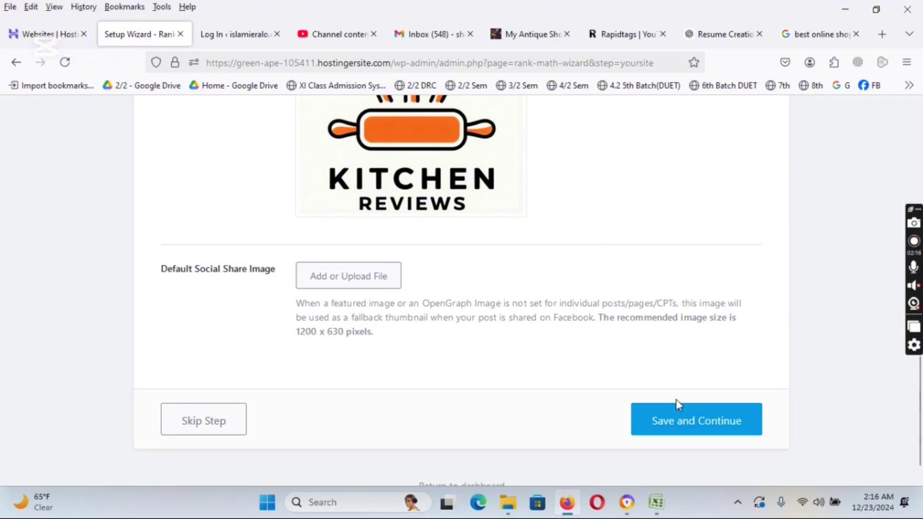
pyautogui.click(702, 432)
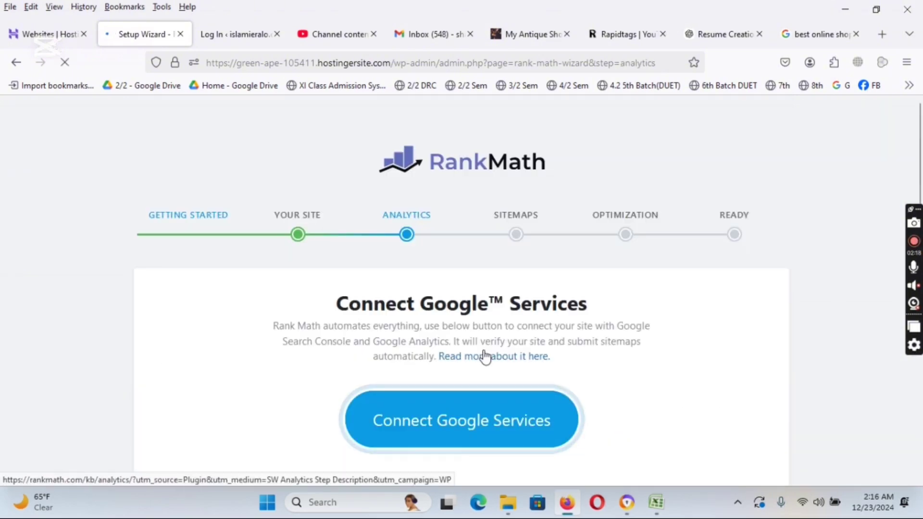
# - Review the benefits of connecting a Google account, and save the Analytics step without connecting Google Services
pyautogui.scroll(-4, 426, 258)
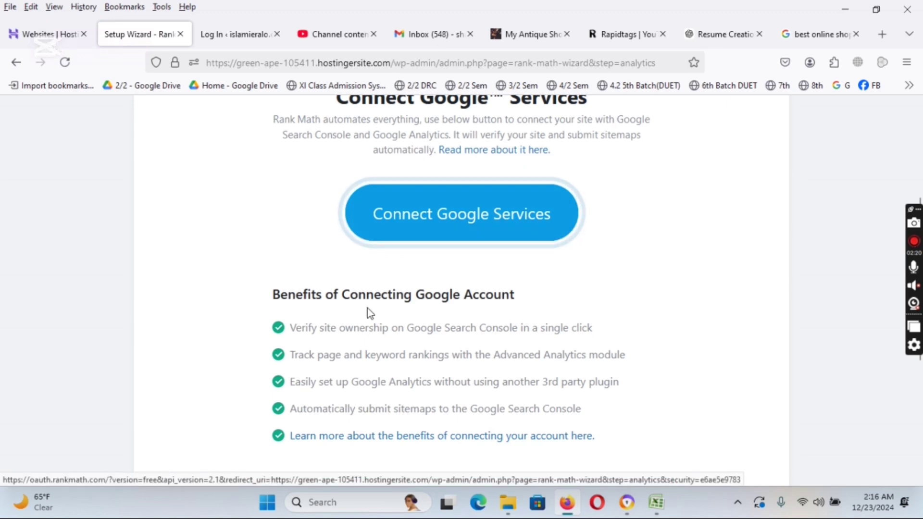
pyautogui.moveTo(312, 327); pyautogui.dragTo(520, 420)
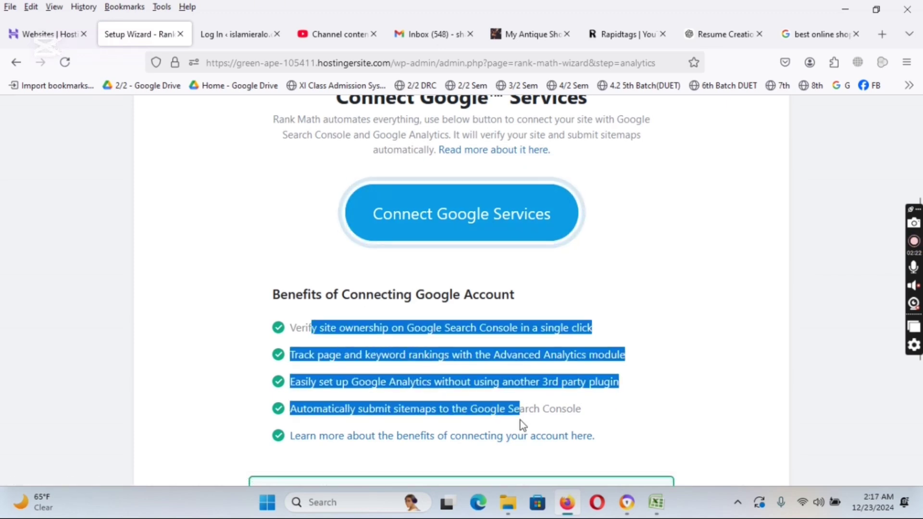
pyautogui.scroll(-1, 488, 252)
pyautogui.scroll(-5, 488, 252)
pyautogui.click(681, 383)
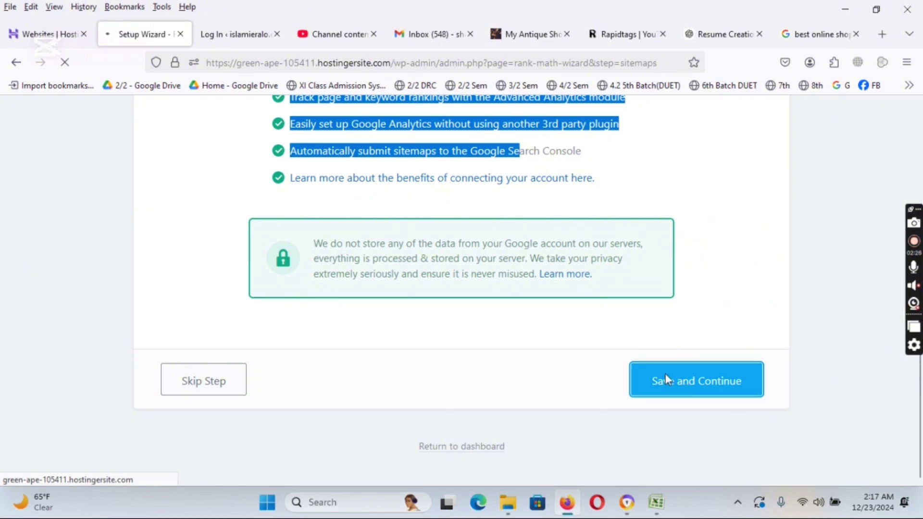
# - Review the Sitemap options and save them with the default post types and taxonomies included
pyautogui.scroll(-3, 575, 345)
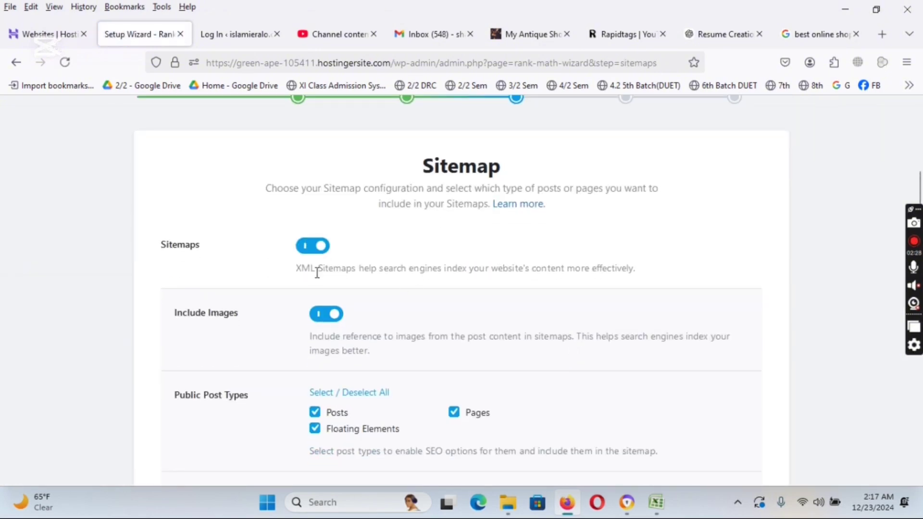
pyautogui.scroll(-3, 344, 348)
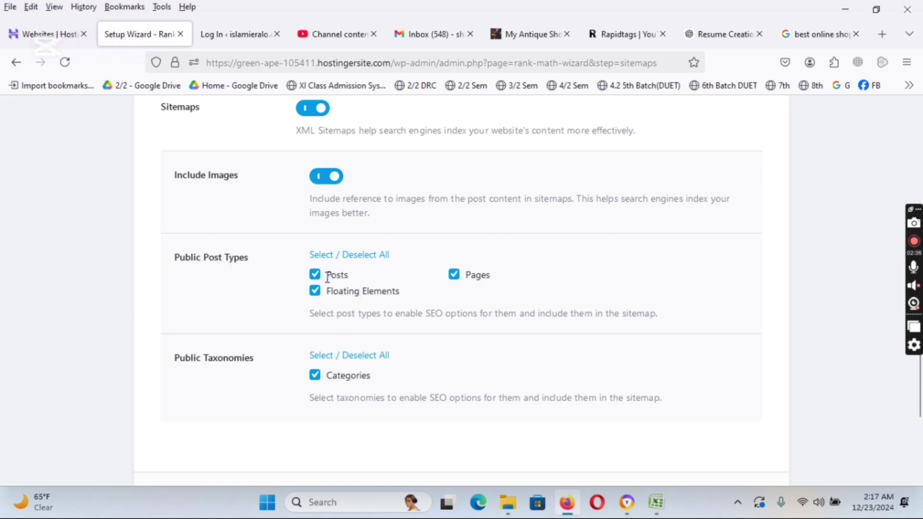
pyautogui.scroll(-3, 434, 279)
pyautogui.click(731, 388)
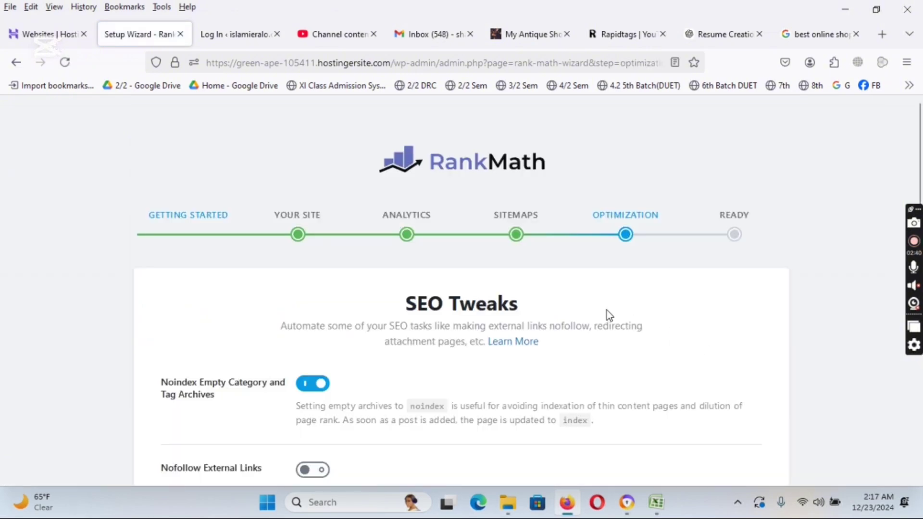
# - Review the SEO Tweaks options and save them with their default settings
pyautogui.scroll(-4, 606, 310)
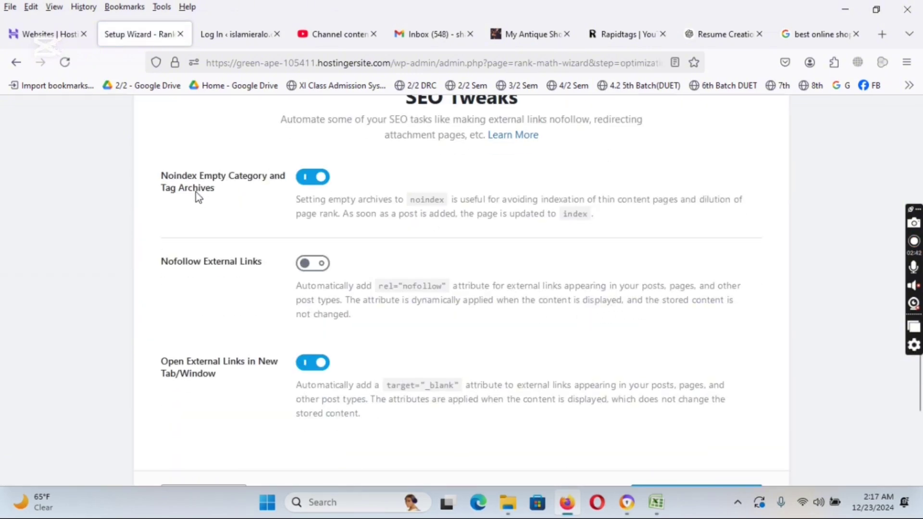
pyautogui.moveTo(171, 264); pyautogui.dragTo(268, 261)
pyautogui.scroll(-3, 315, 218)
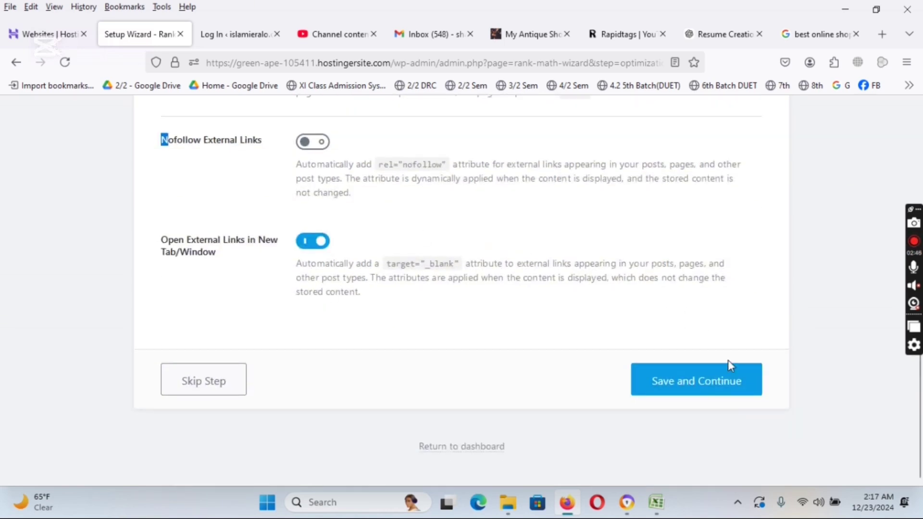
pyautogui.click(715, 388)
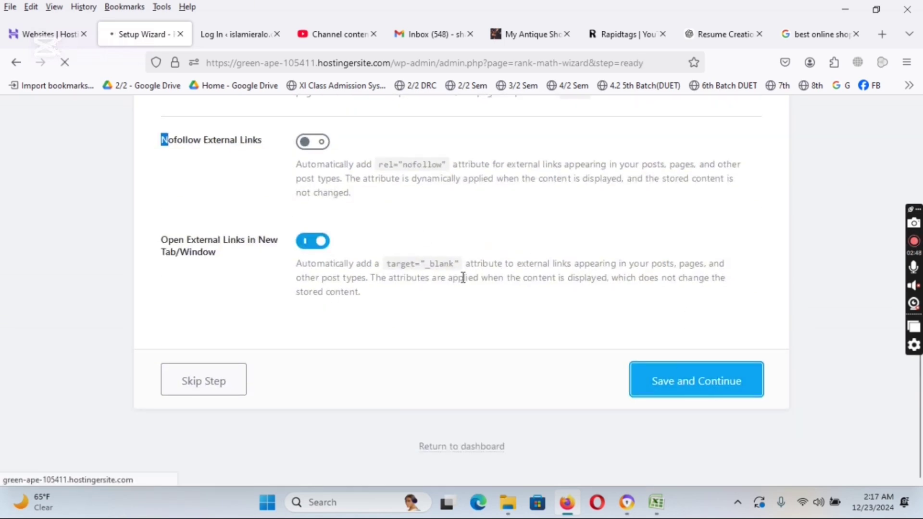
# - Proceed from the wizard's Ready page to the advanced options setup
pyautogui.scroll(-3, 463, 282)
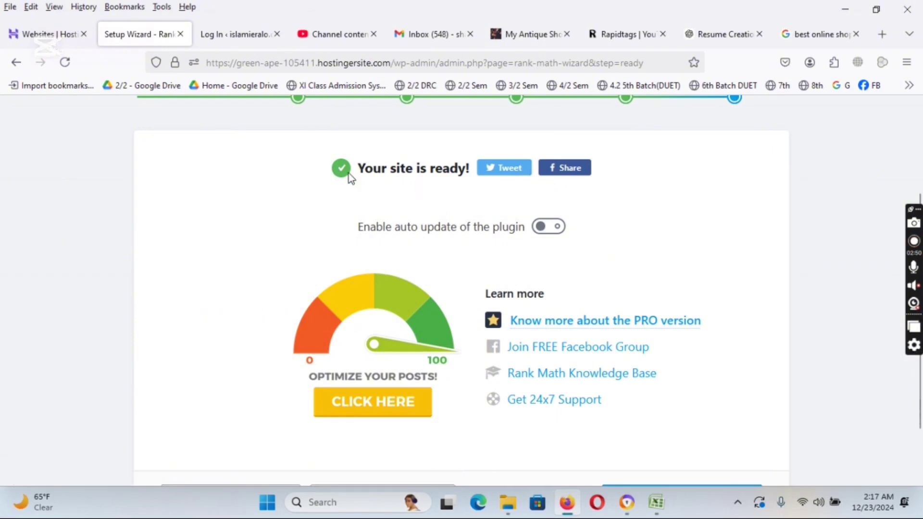
pyautogui.moveTo(365, 168); pyautogui.dragTo(469, 169)
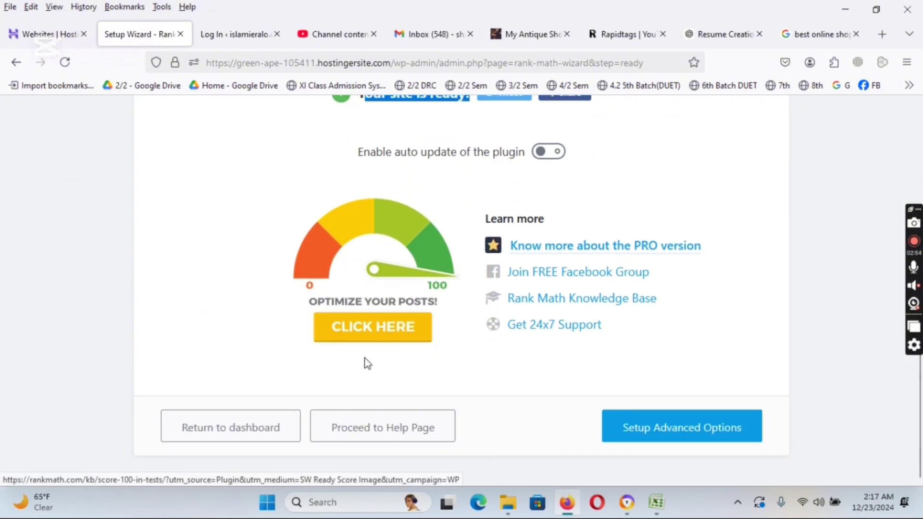
pyautogui.click(686, 438)
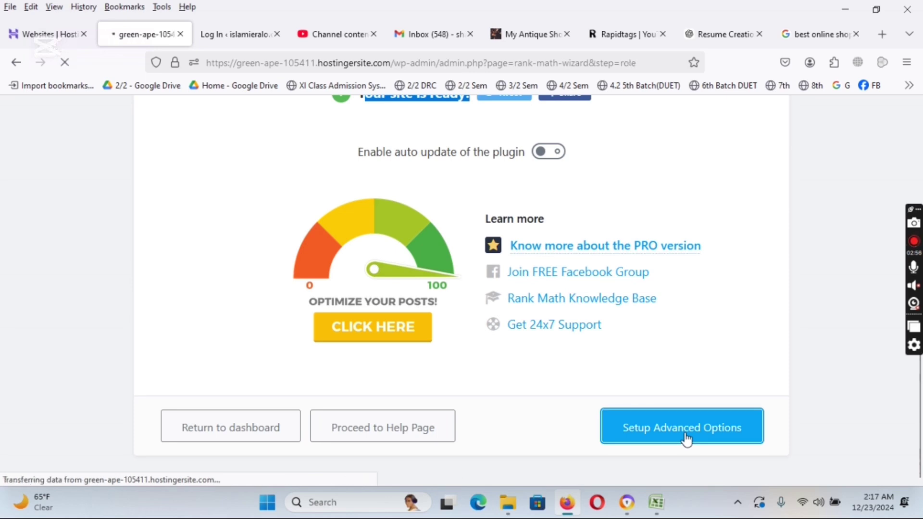
# - Enable the Role Manager and save it with the default capabilities for Administrator, Editor, Author and Contributor
pyautogui.scroll(-3, 518, 177)
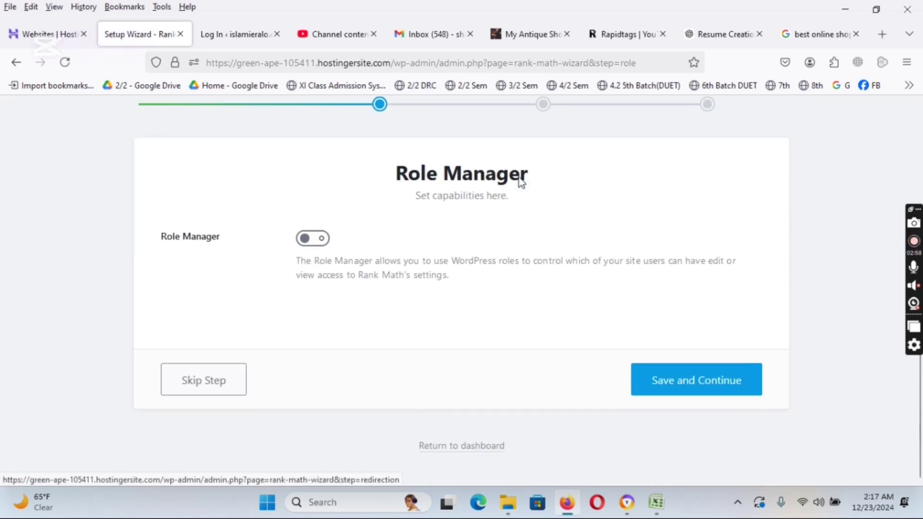
pyautogui.click(320, 242)
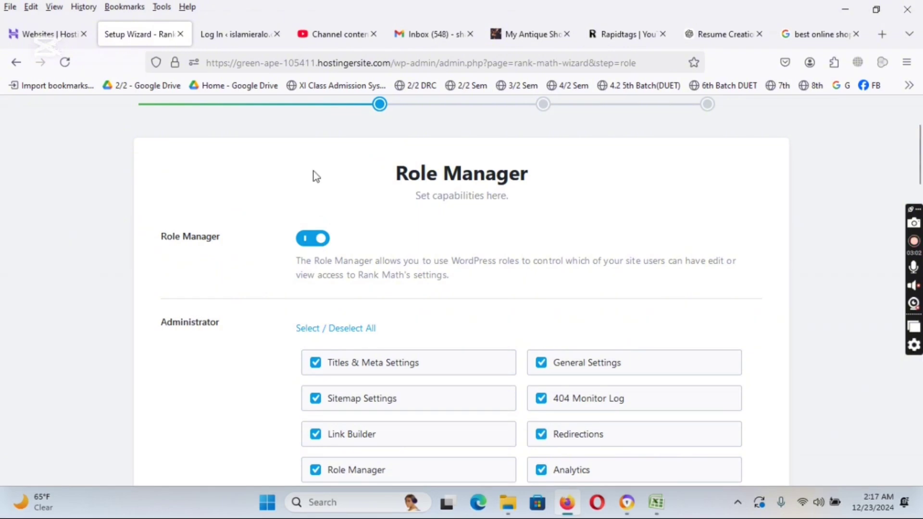
pyautogui.scroll(-4, 309, 211)
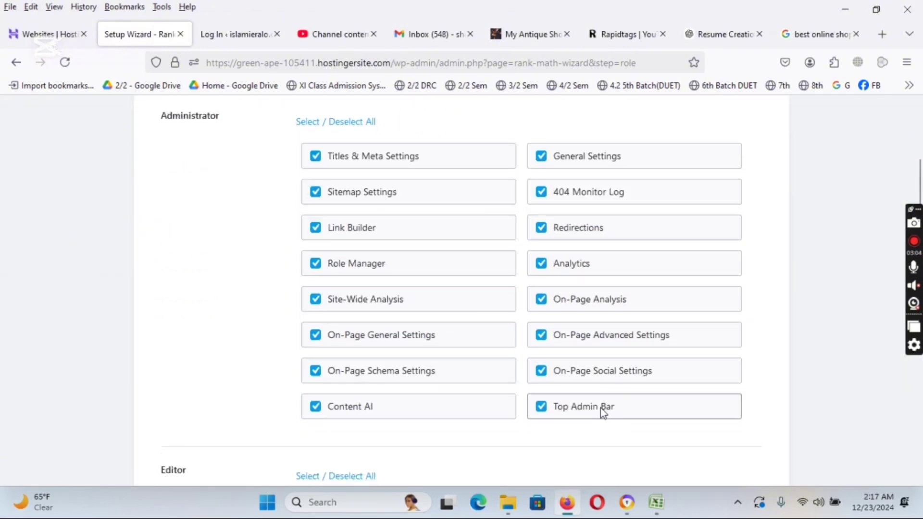
pyautogui.scroll(-5, 546, 404)
pyautogui.scroll(-1, 327, 234)
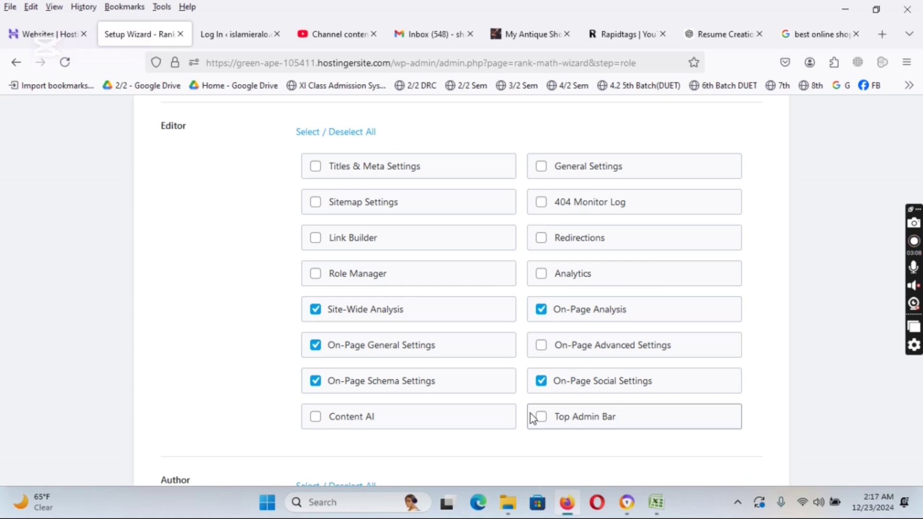
pyautogui.scroll(-4, 476, 346)
pyautogui.scroll(-1, 368, 259)
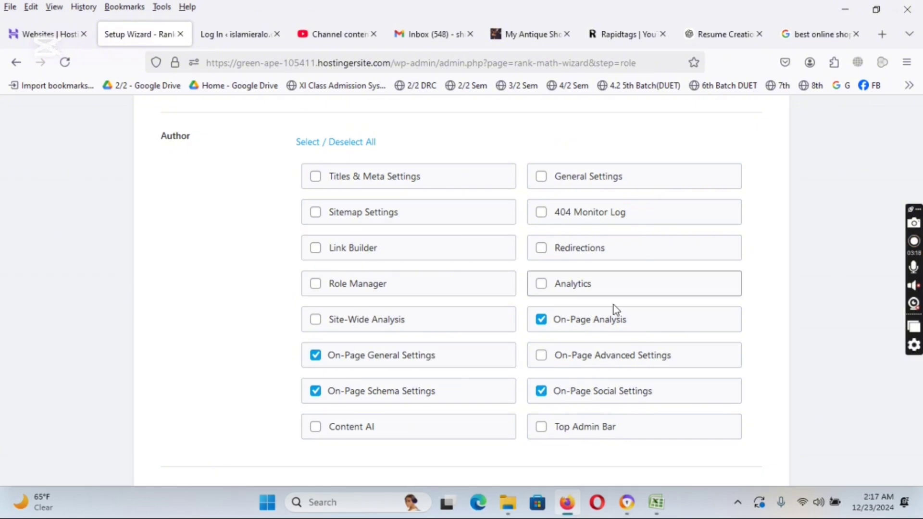
pyautogui.scroll(-3, 646, 358)
pyautogui.scroll(-5, 456, 334)
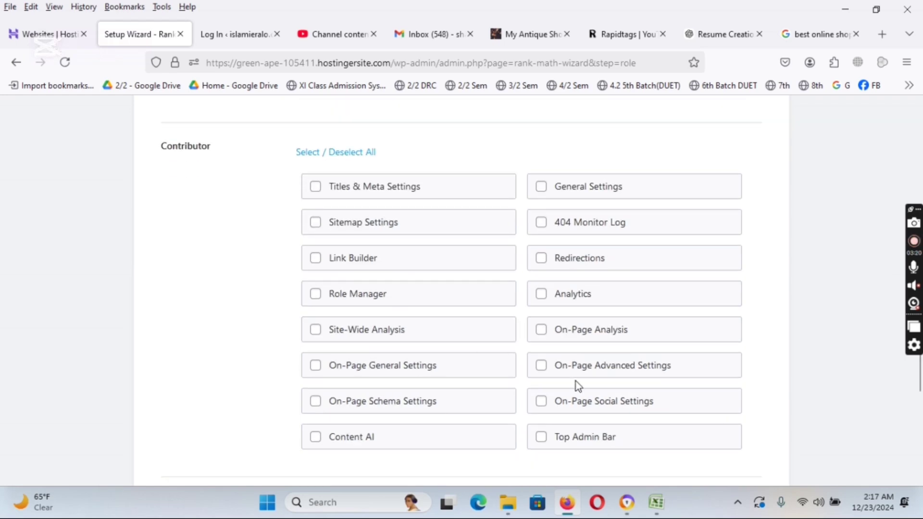
pyautogui.scroll(-5, 633, 382)
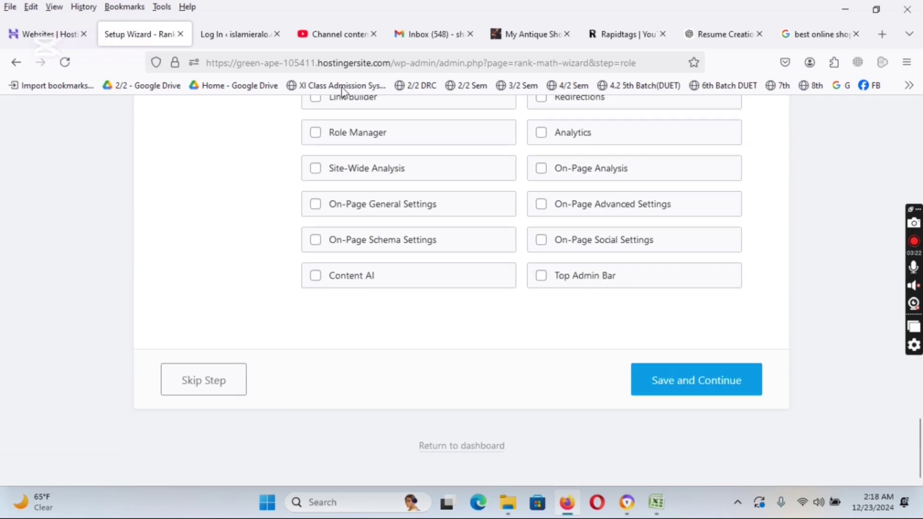
pyautogui.click(748, 380)
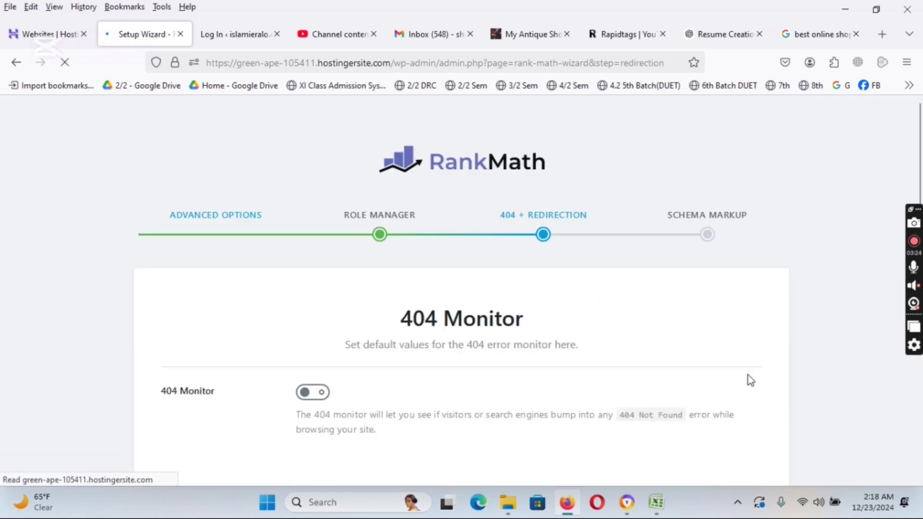
# - Enable both the 404 Monitor and Redirections, and save the 404 + Redirection step
pyautogui.scroll(-1, 623, 363)
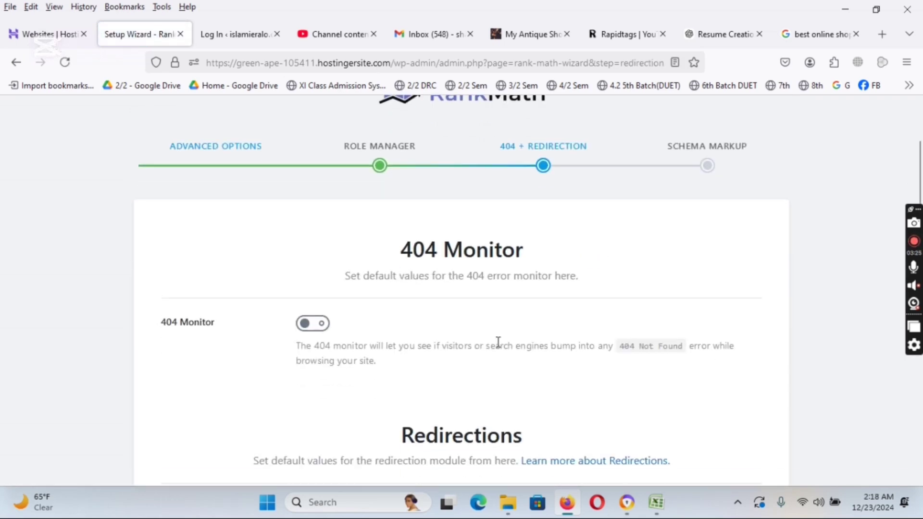
pyautogui.click(313, 327)
pyautogui.scroll(-2, 249, 365)
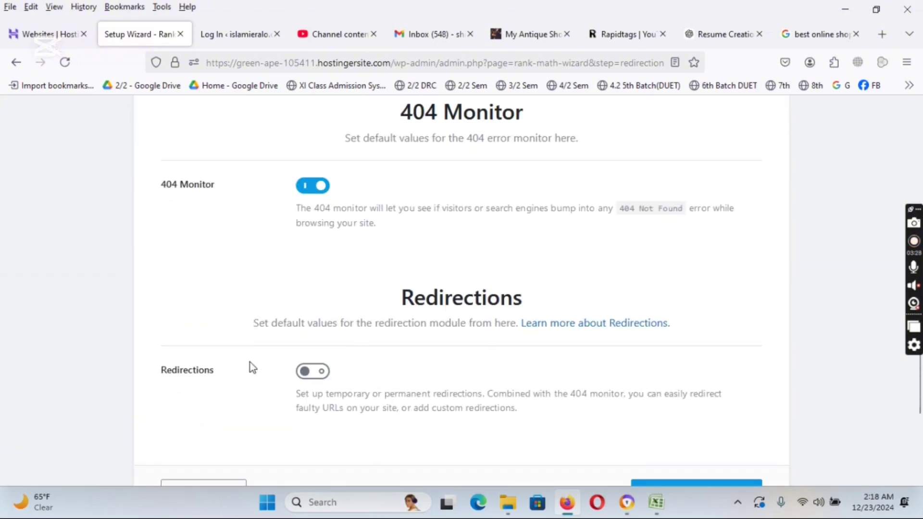
pyautogui.click(320, 373)
pyautogui.scroll(-2, 218, 369)
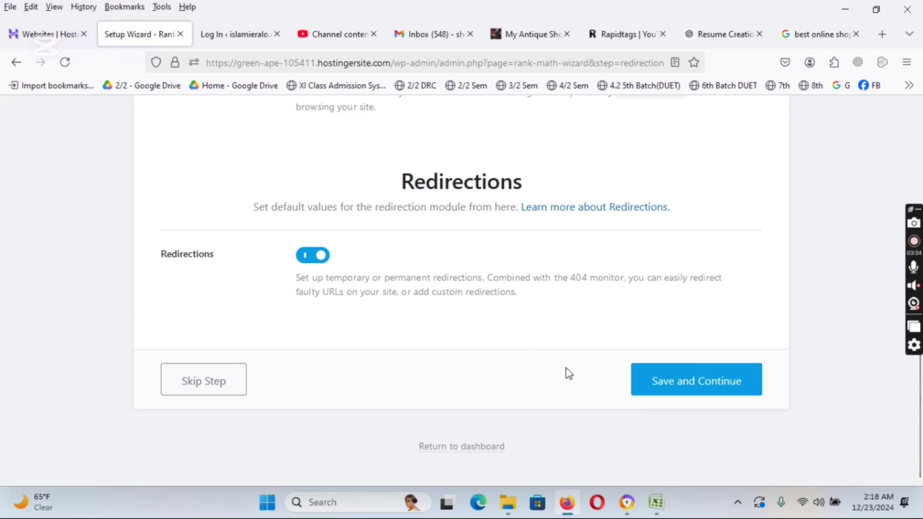
pyautogui.click(712, 390)
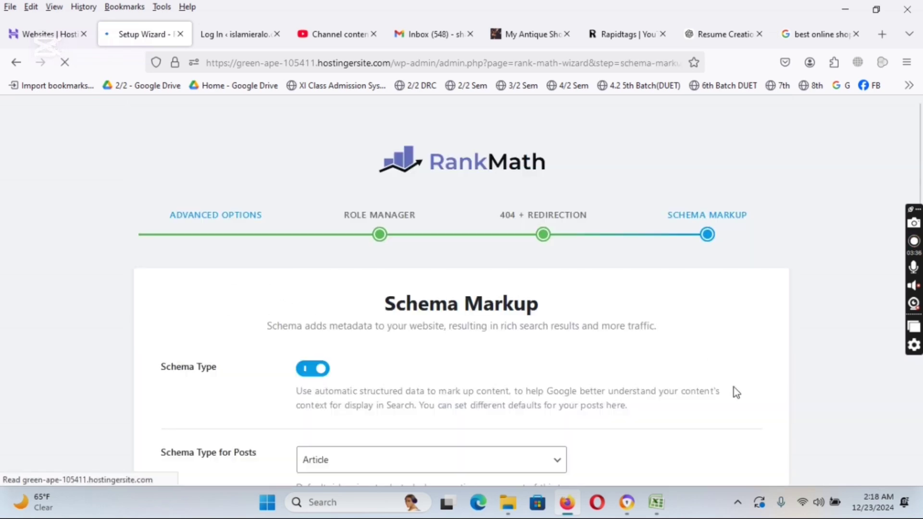
# - Review the Schema Markup options for posts and pages, and save them with their default types to finish the wizard
pyautogui.scroll(-3, 594, 346)
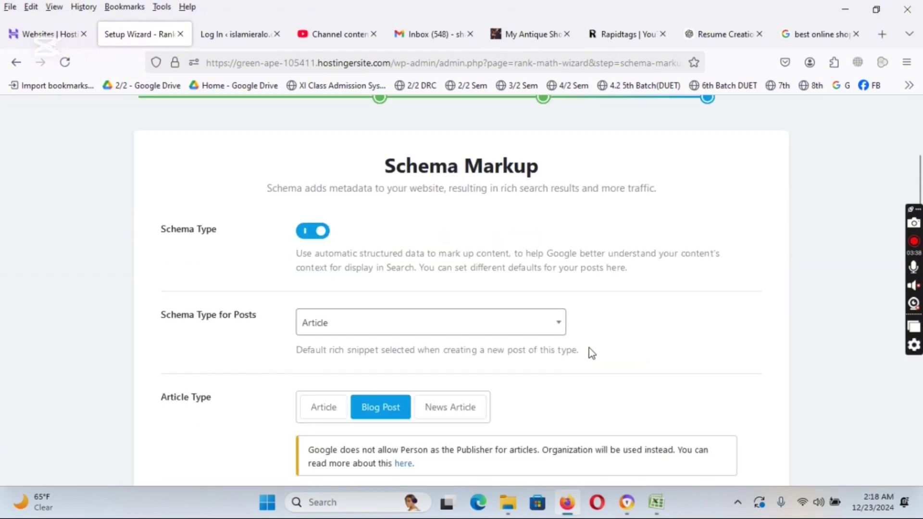
pyautogui.moveTo(208, 316); pyautogui.dragTo(247, 316)
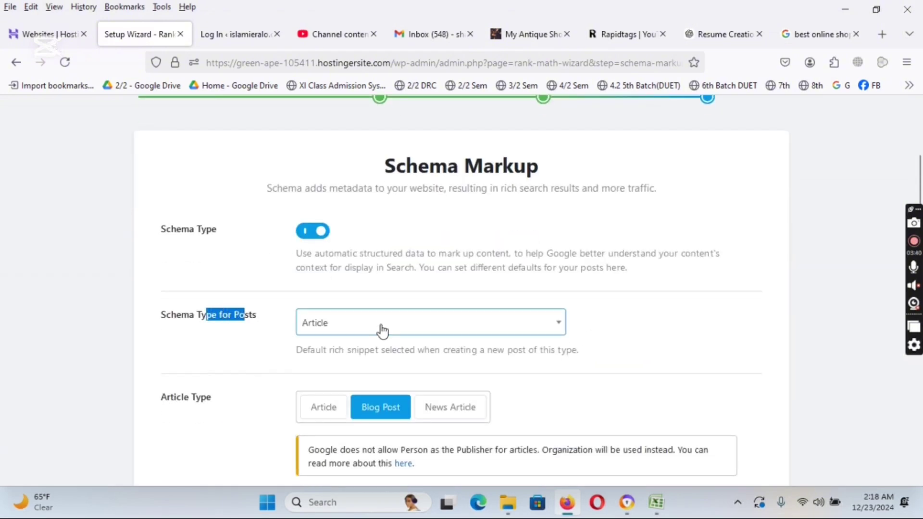
pyautogui.scroll(-3, 381, 329)
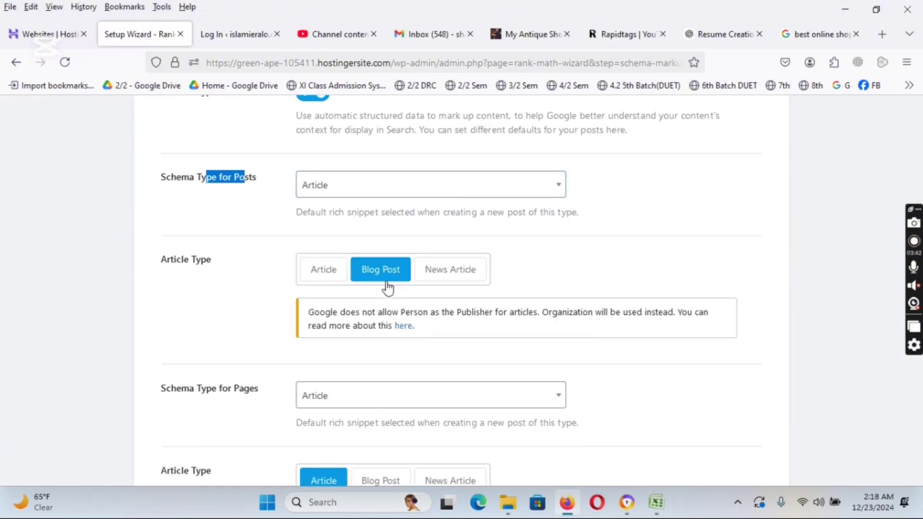
pyautogui.click(361, 187)
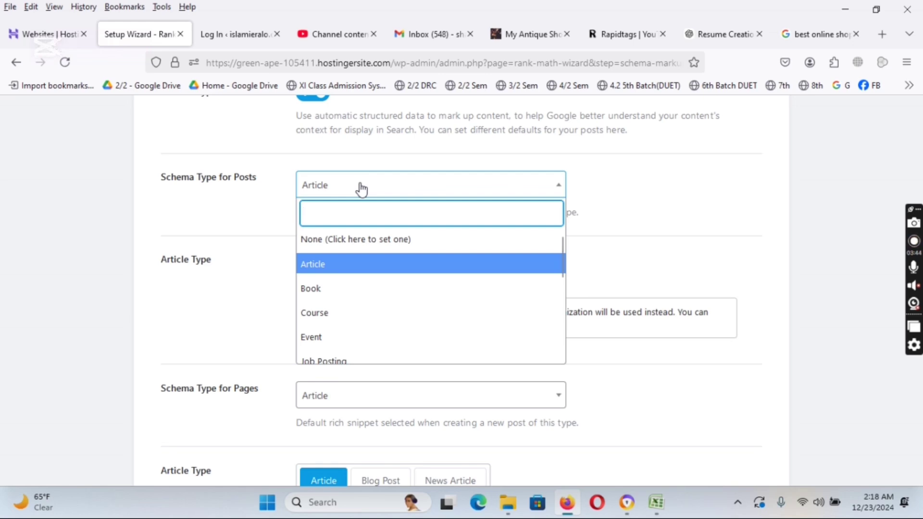
pyautogui.click(237, 192)
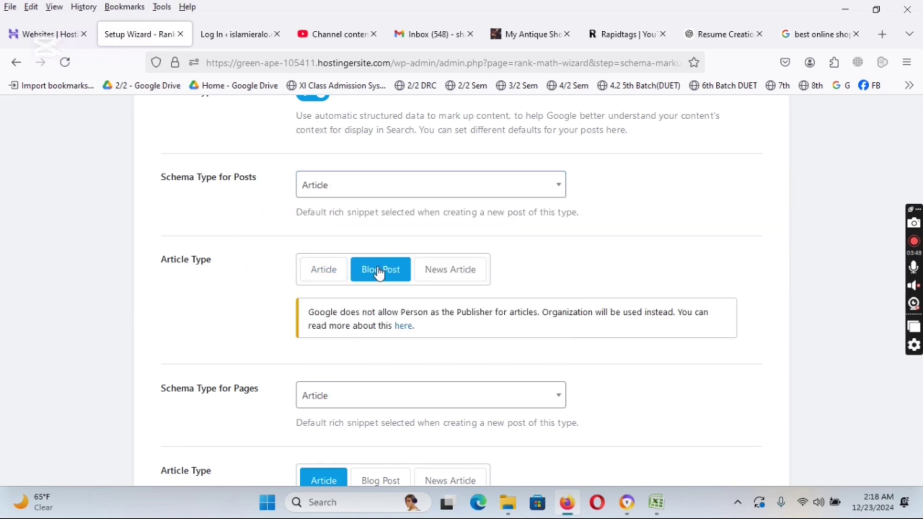
pyautogui.scroll(-3, 382, 273)
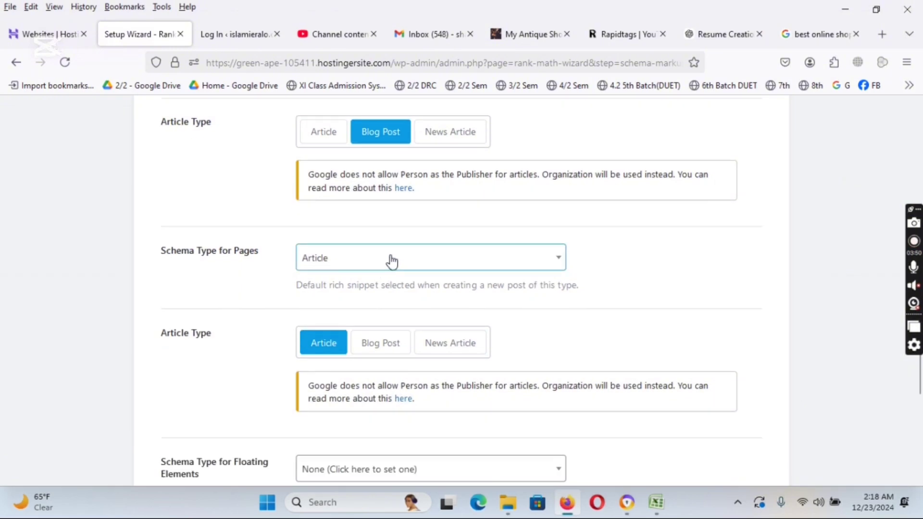
pyautogui.scroll(-4, 341, 341)
pyautogui.click(677, 386)
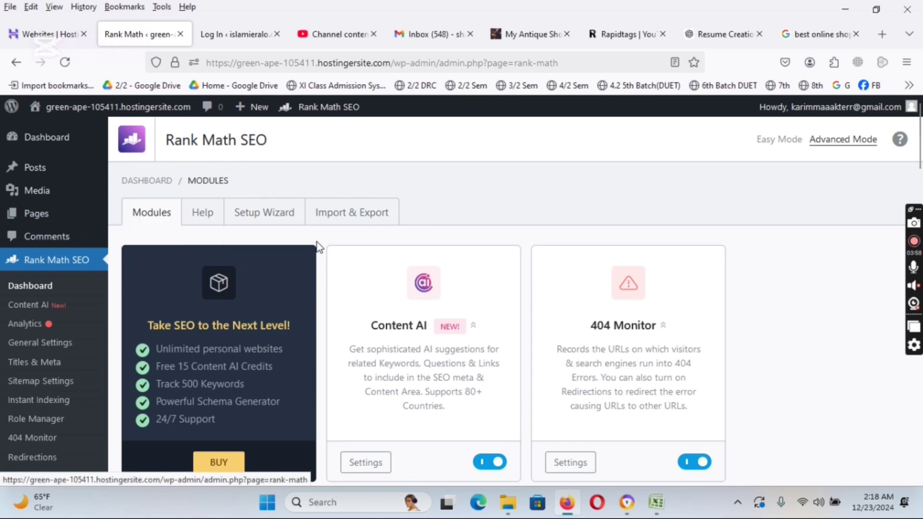
# - Look over the first Rank Math modules and disable the Content AI module
pyautogui.scroll(-3, 372, 315)
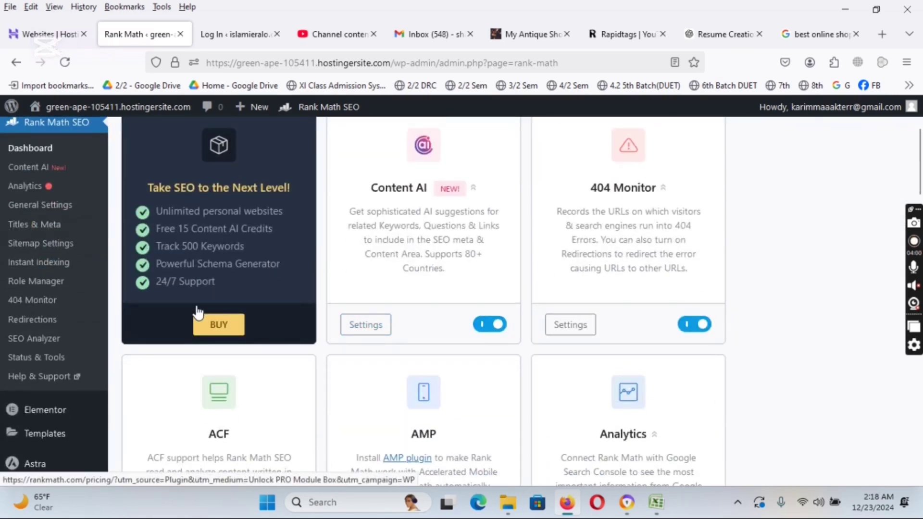
pyautogui.scroll(-5, 220, 324)
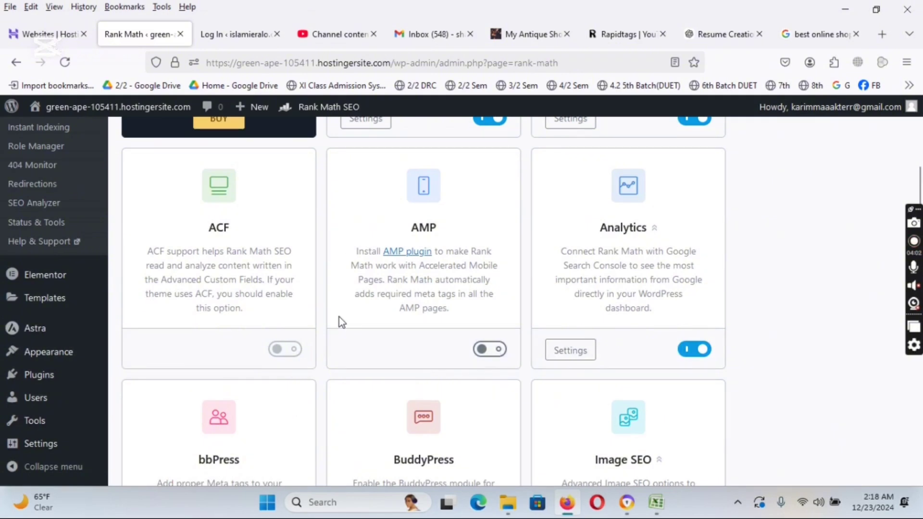
pyautogui.scroll(6, 339, 316)
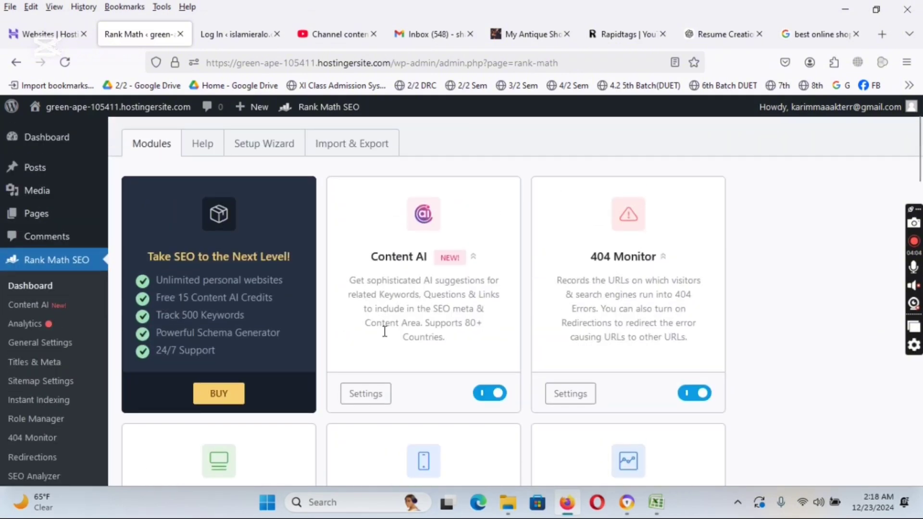
pyautogui.click(480, 397)
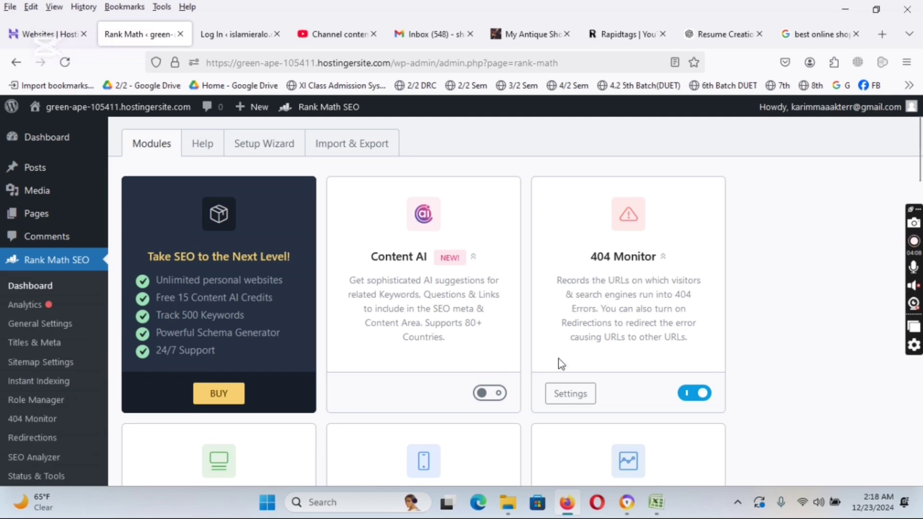
# - Enable the Image SEO and Local SEO modules in Rank Math
pyautogui.scroll(-4, 702, 392)
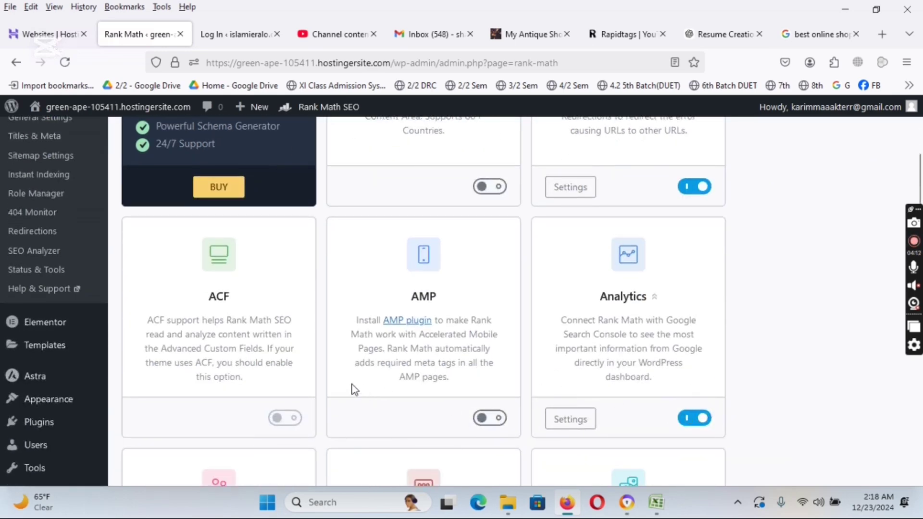
pyautogui.scroll(-4, 355, 389)
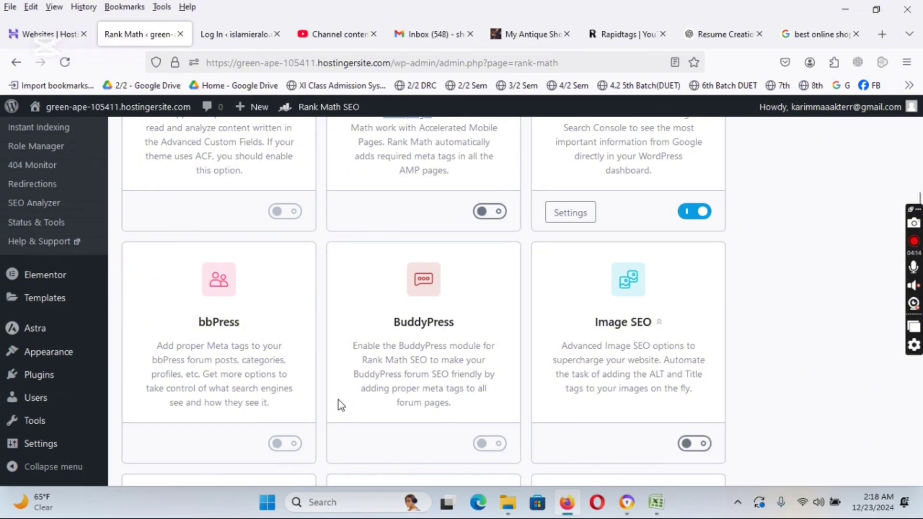
pyautogui.click(697, 443)
pyautogui.scroll(-5, 639, 420)
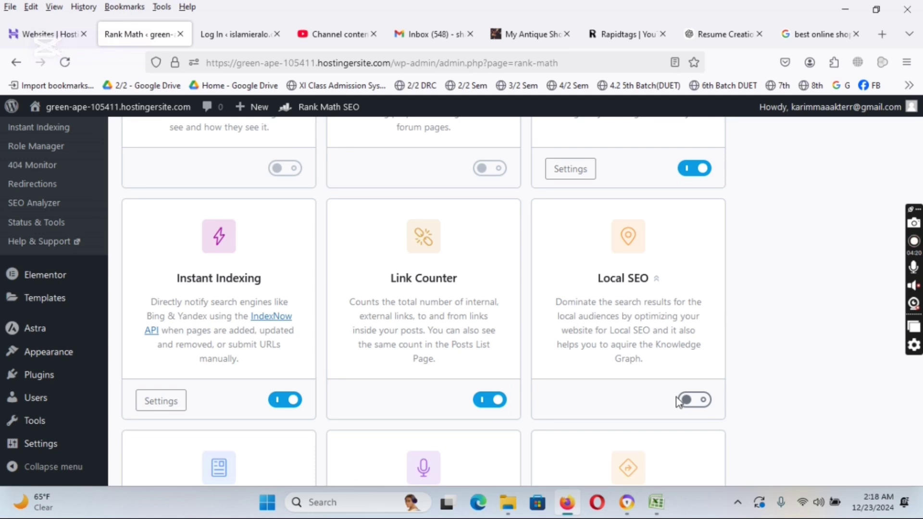
pyautogui.click(697, 401)
# - Review the remaining Rank Math modules, from News Sitemap and Redirections through Sitemap and WooCommerce, for their enabled state
pyautogui.scroll(-4, 695, 405)
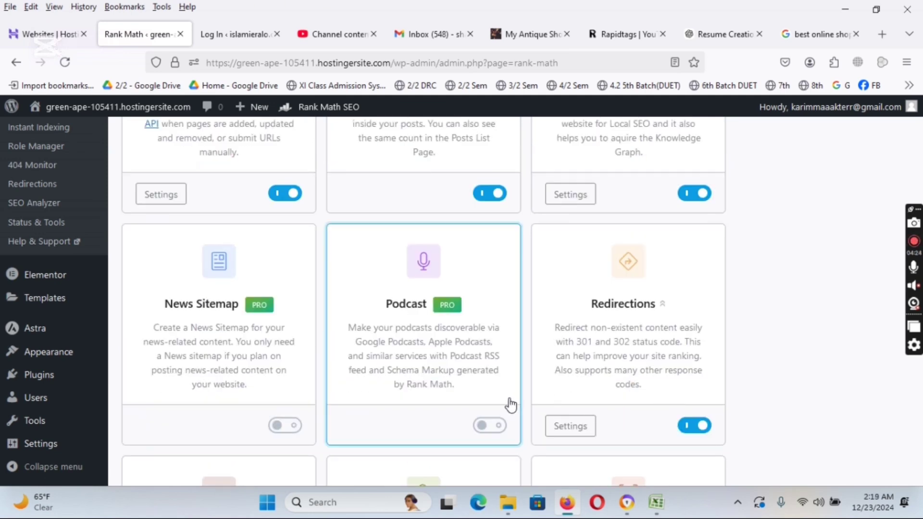
pyautogui.scroll(-3, 360, 398)
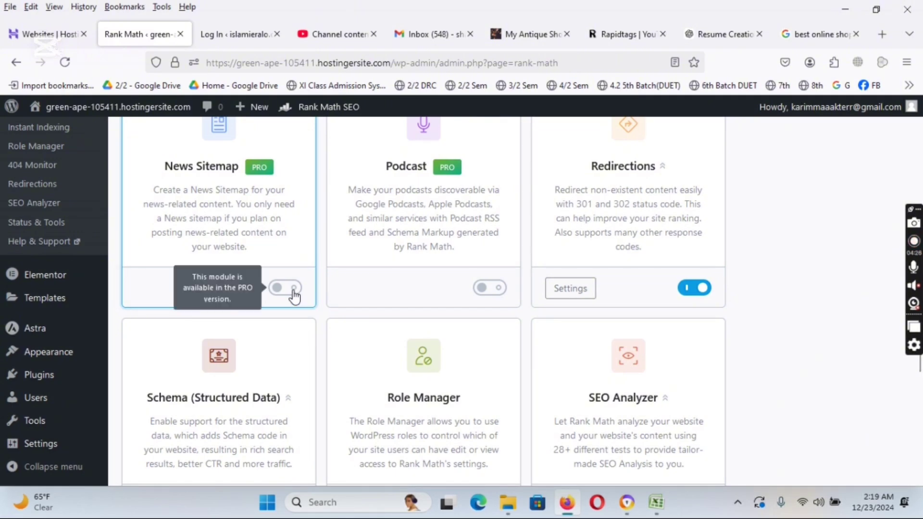
pyautogui.scroll(-1, 320, 313)
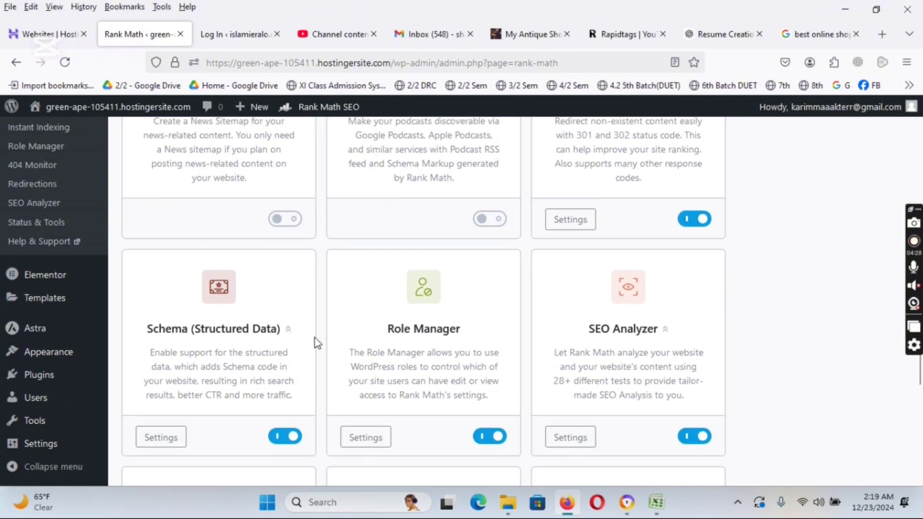
pyautogui.scroll(-2, 550, 409)
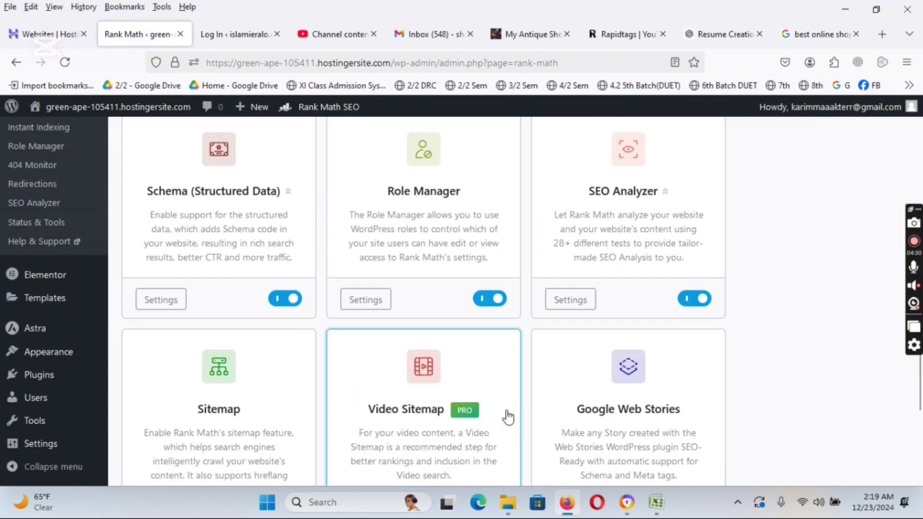
pyautogui.scroll(-2, 384, 370)
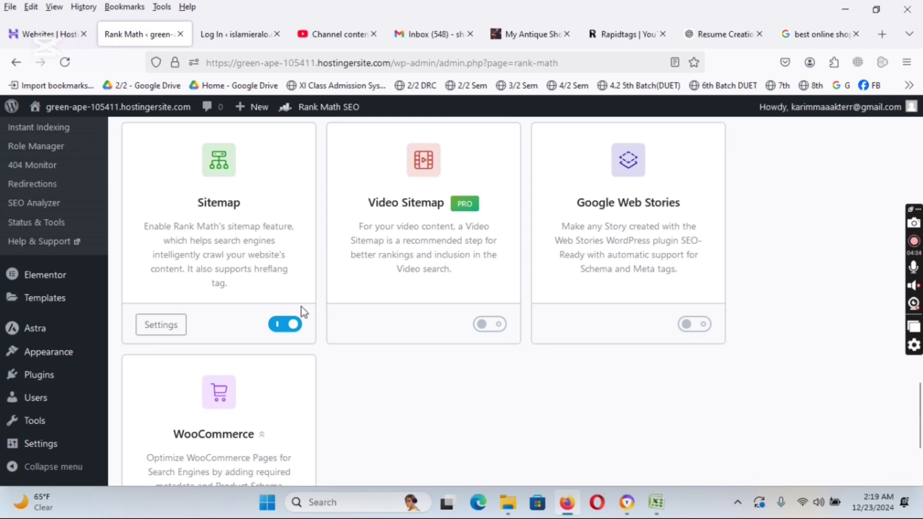
pyautogui.scroll(-2, 298, 336)
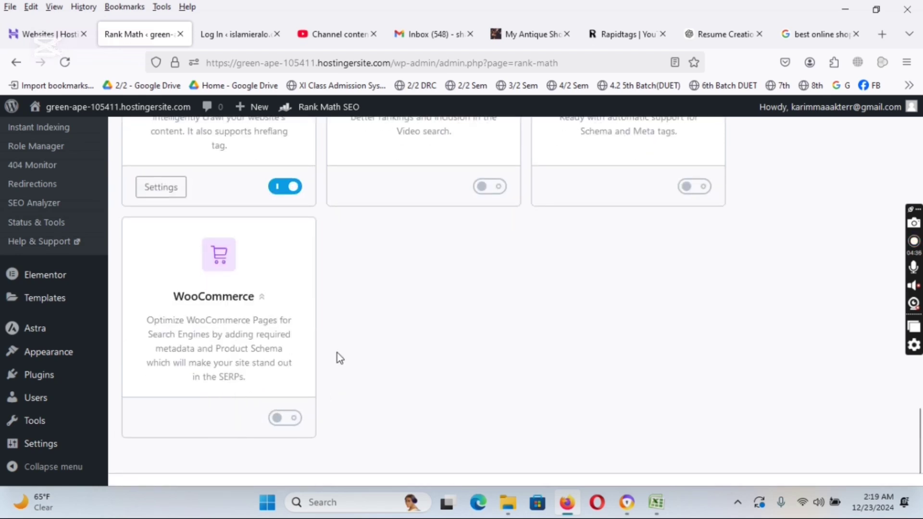
pyautogui.scroll(-1, 285, 368)
pyautogui.scroll(10, 385, 380)
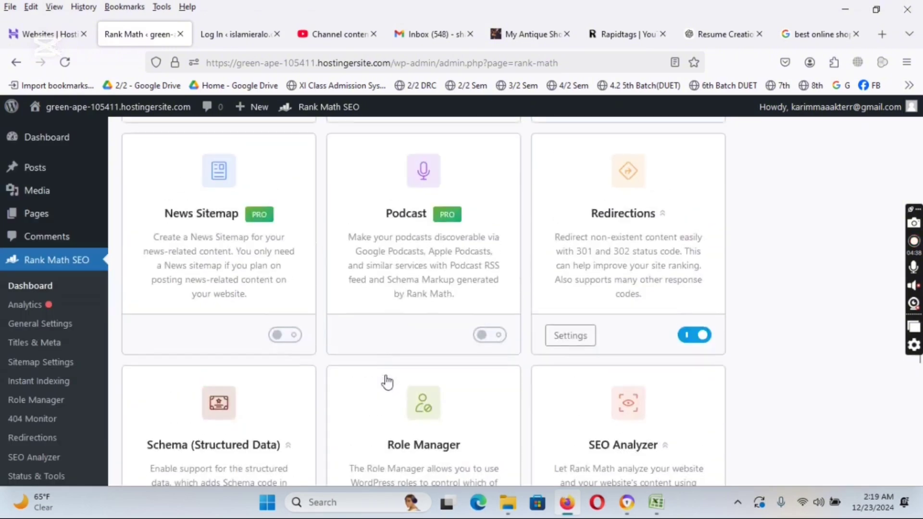
pyautogui.scroll(5, 386, 377)
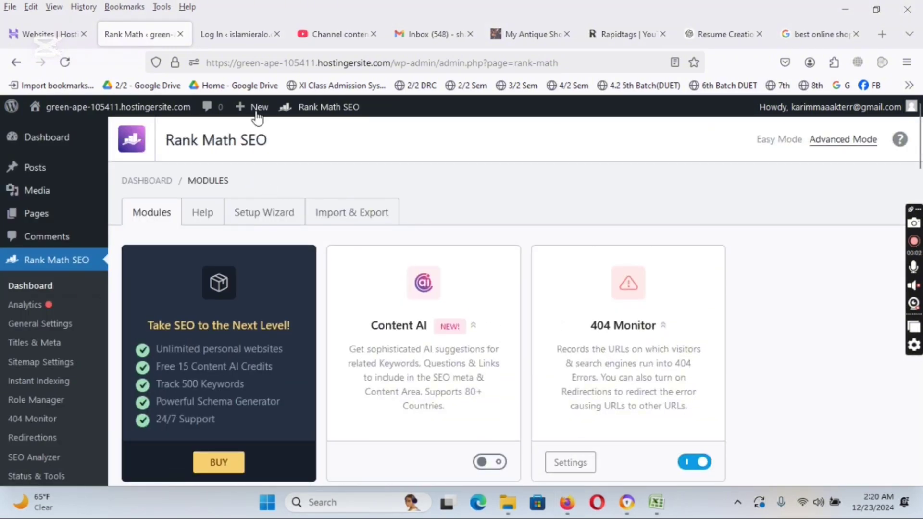
# - Create a new page in WordPress and dismiss the block editor's welcome guide
pyautogui.moveTo(258, 109)
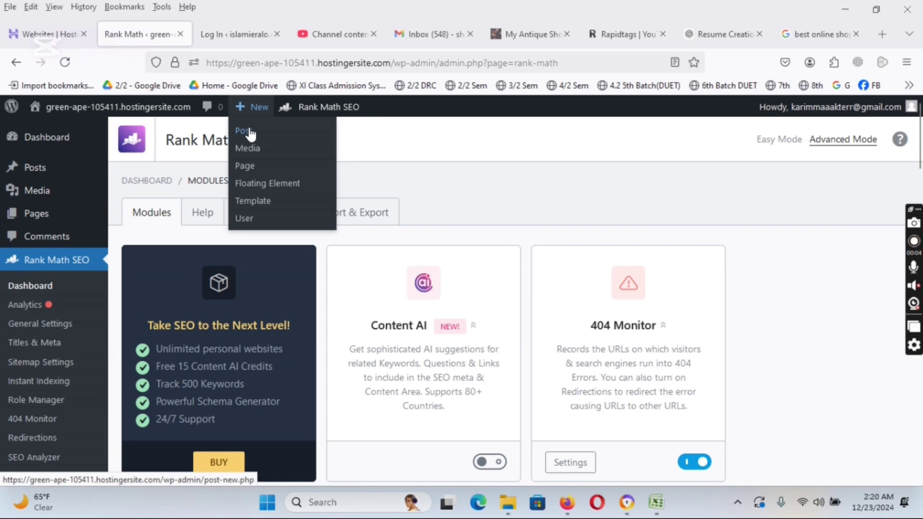
pyautogui.click(251, 166)
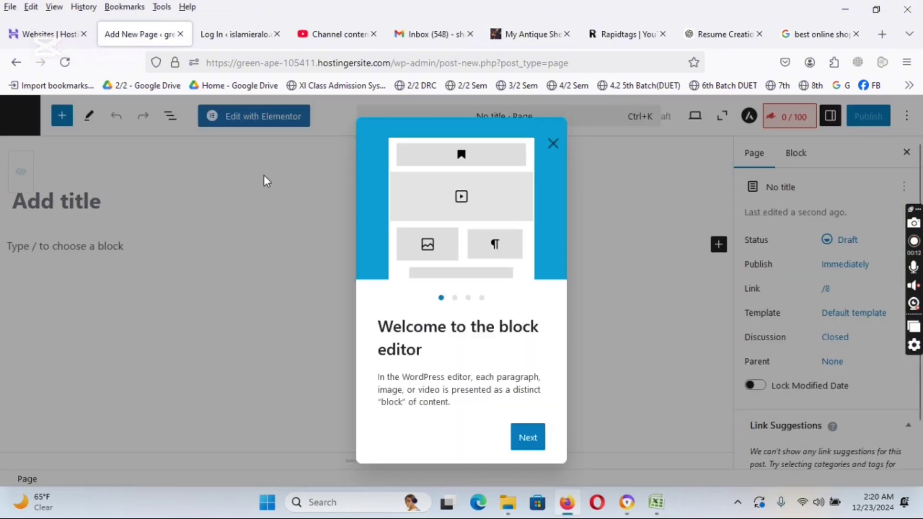
pyautogui.click(553, 143)
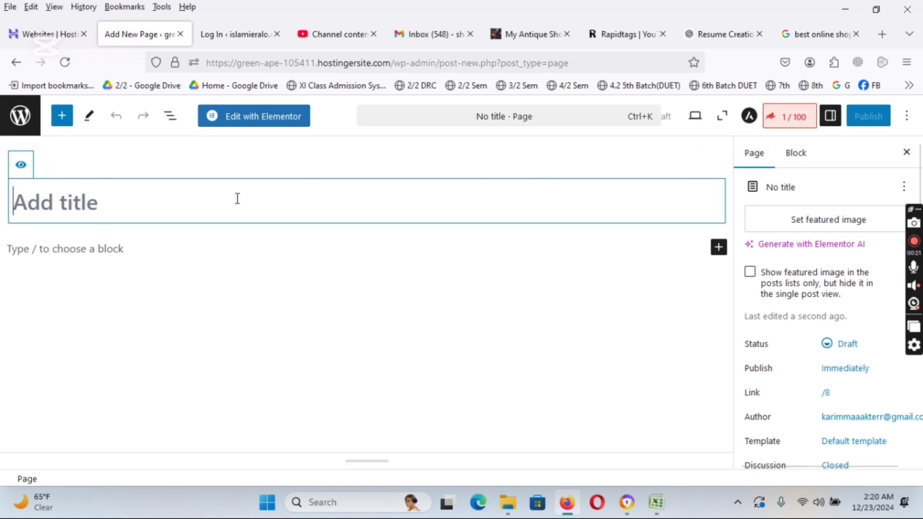
# - Title the page "Easy Home and Kitchen decoration", fixing the spelling of the last word with the spell-check suggestion
pyautogui.write('Ki')
pyautogui.press('BackSpace')
pyautogui.press('BackSpace')
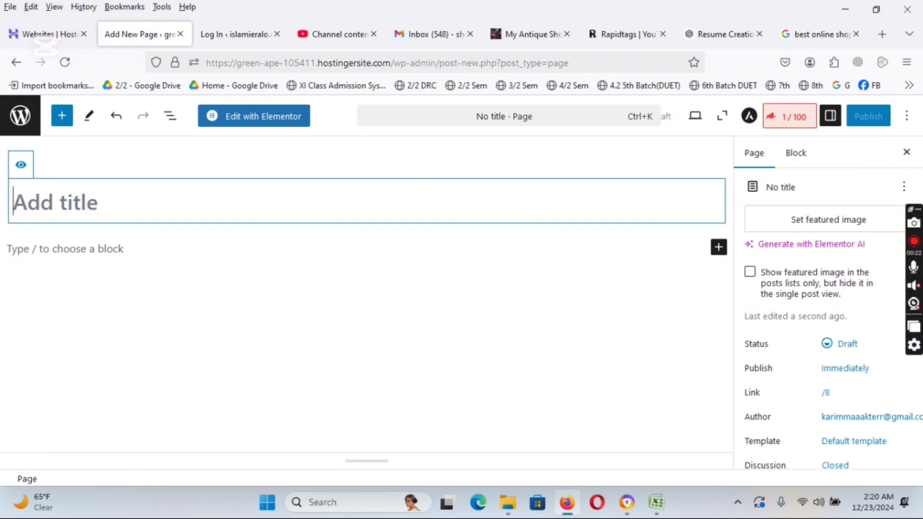
pyautogui.write('Home')
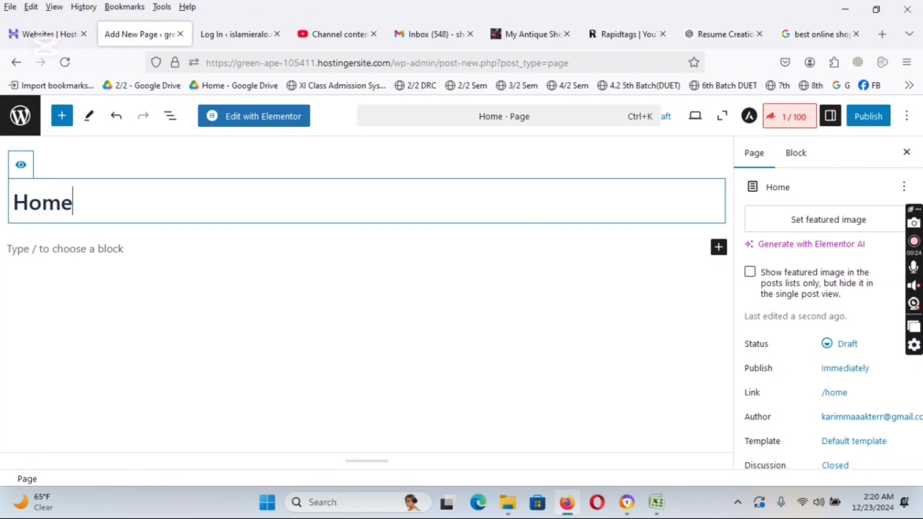
pyautogui.write(' and')
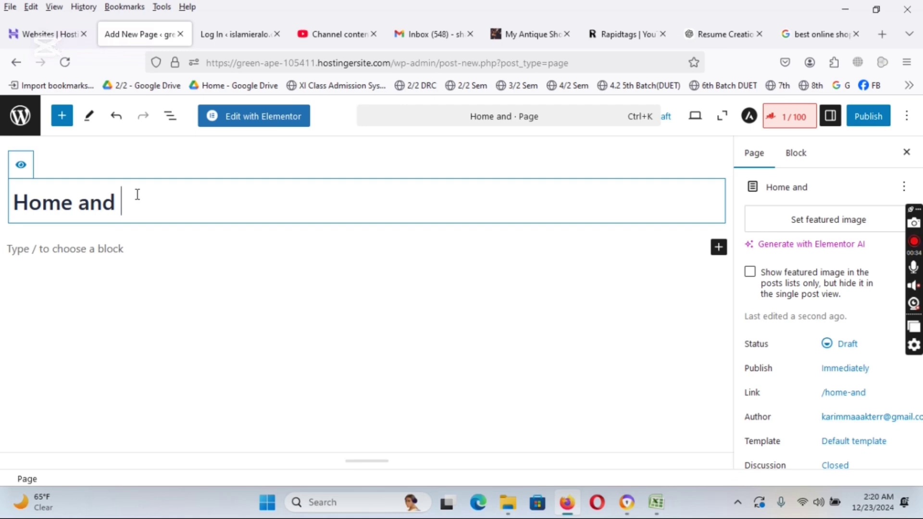
pyautogui.write(' Kitchen')
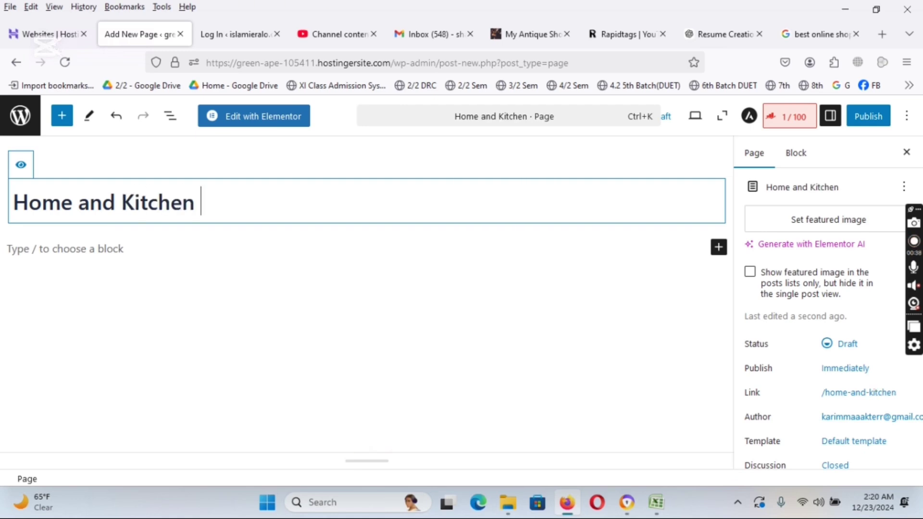
pyautogui.write(' dec')
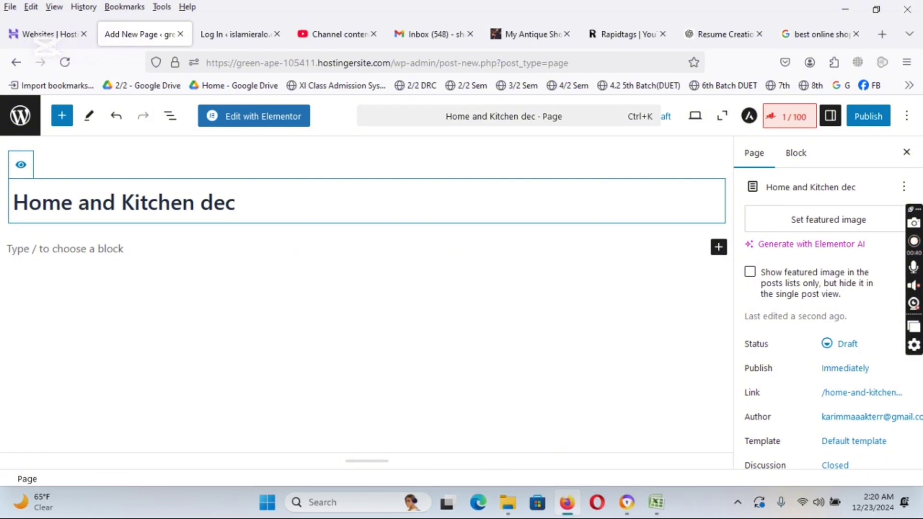
pyautogui.write('oratiom')
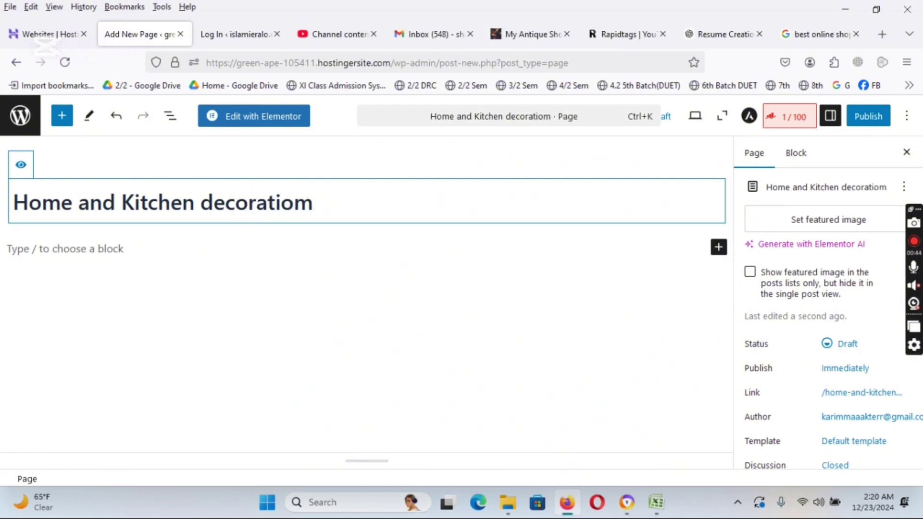
pyautogui.click(12, 202)
pyautogui.write('Easy')
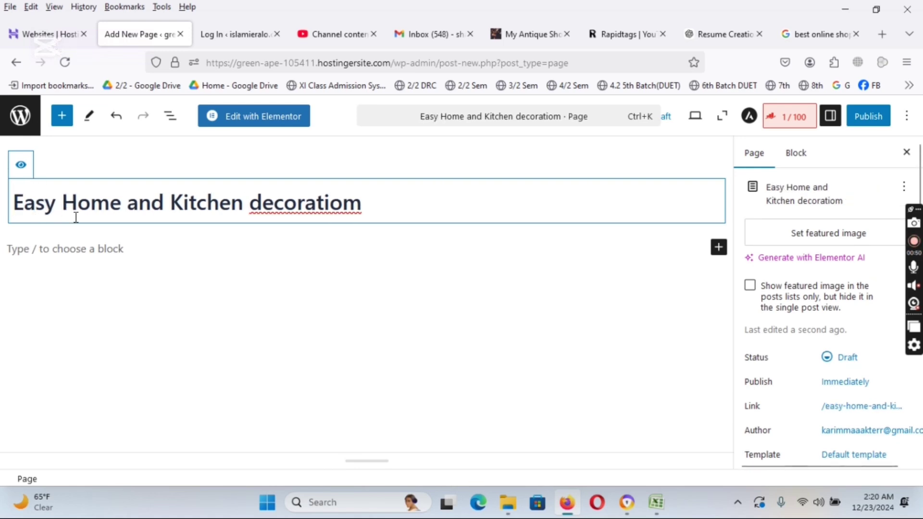
pyautogui.rightClick(331, 204)
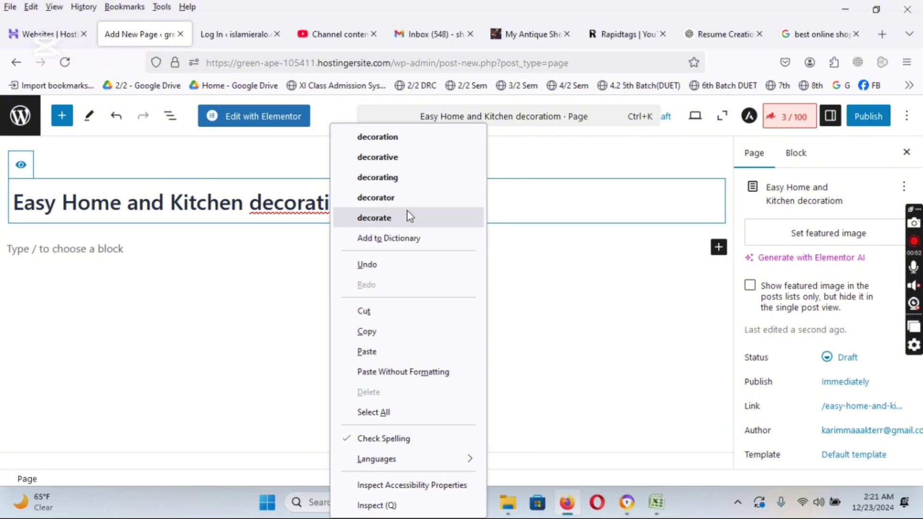
pyautogui.click(406, 137)
# - Copy the full page title and paste it as the first paragraph of the page content
pyautogui.hotkey('shift', 'Left')
pyautogui.hotkey('shift', 'Left')
pyautogui.hotkey('shift', 'Left')
pyautogui.hotkey('shift', 'Left')
pyautogui.hotkey('shift', 'Left')
pyautogui.hotkey('shift', 'Home')
pyautogui.hotkey('ctrl', 'c')
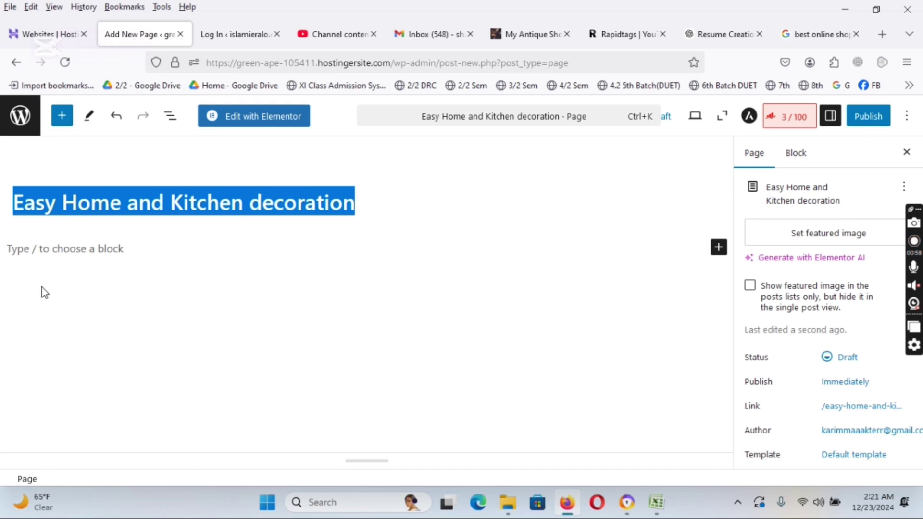
pyautogui.click(45, 254)
pyautogui.hotkey('ctrl', 'v')
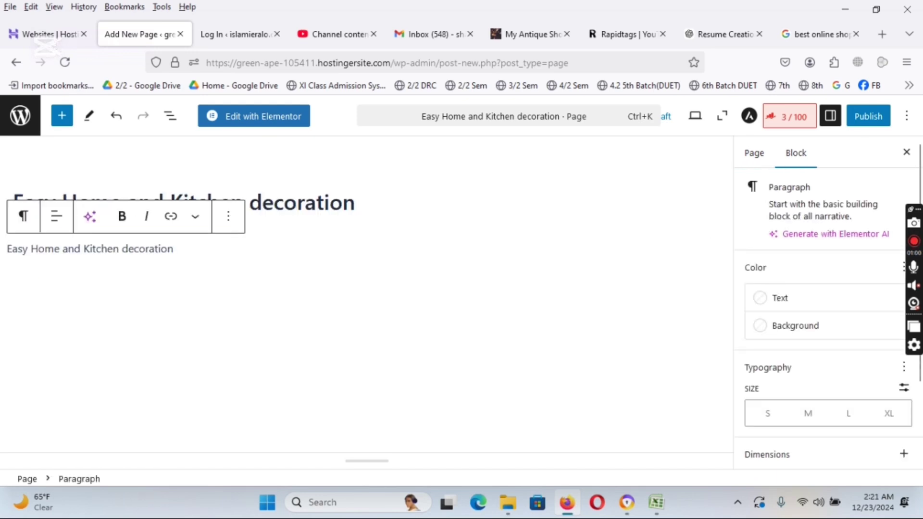
# - Remove the word "Easy" from the page title so it reads "Home and Kitchen decoration"
pyautogui.click(330, 202)
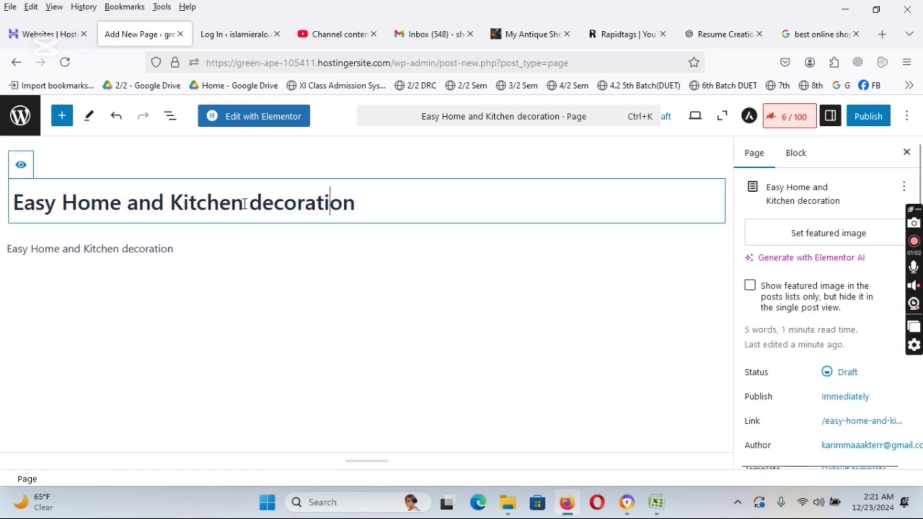
pyautogui.moveTo(62, 202); pyautogui.dragTo(12, 202)
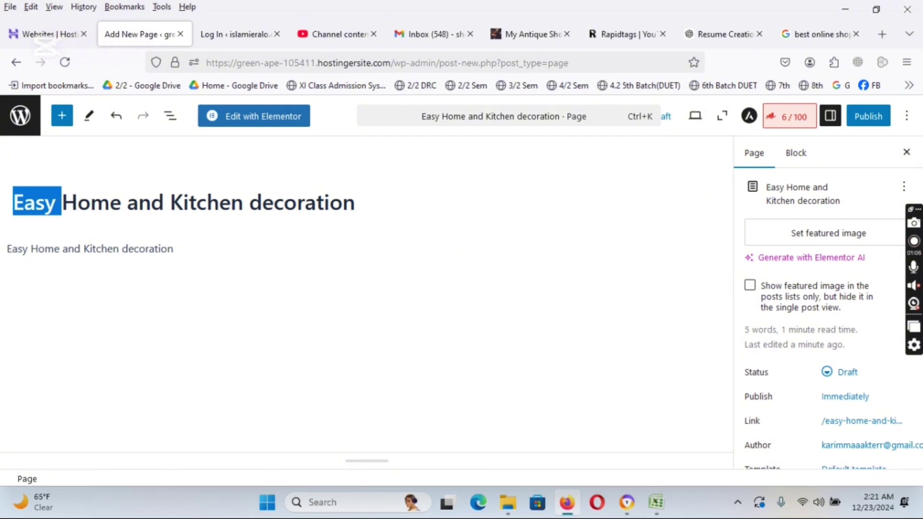
pyautogui.click(73, 197)
pyautogui.doubleClick(73, 198)
pyautogui.press('Left')
pyautogui.press('BackSpace')
pyautogui.press('BackSpace')
pyautogui.press('BackSpace')
pyautogui.press('BackSpace')
pyautogui.press('BackSpace')
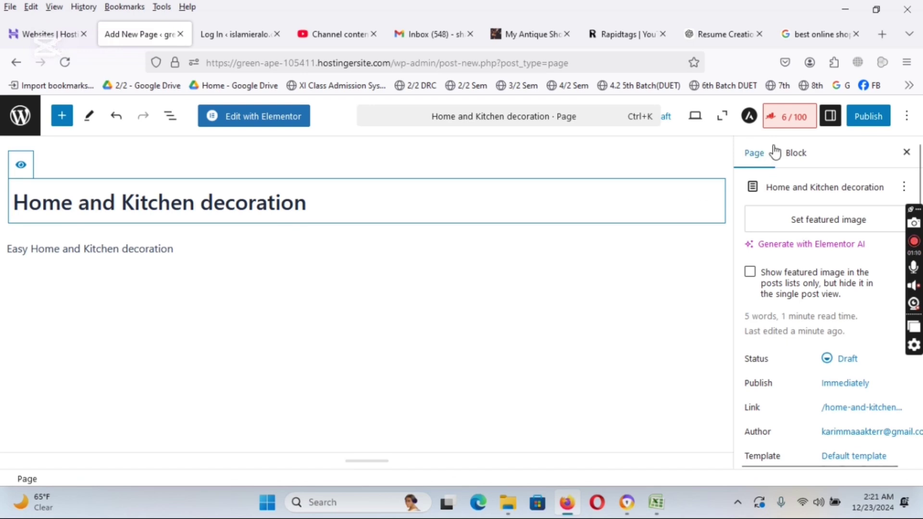
# - Open the page's Rank Math settings and add "Home and Kitchen" from the title as the focus keyword
pyautogui.click(786, 121)
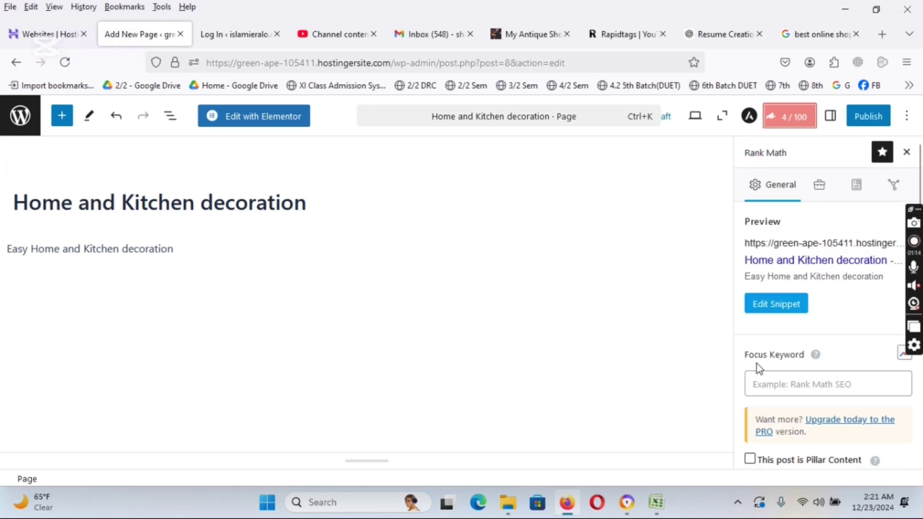
pyautogui.moveTo(747, 355); pyautogui.dragTo(801, 354)
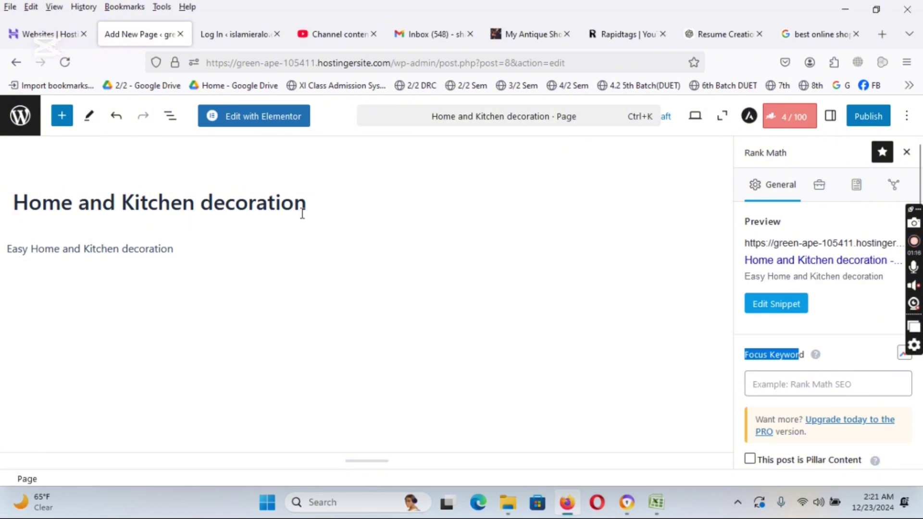
pyautogui.click(194, 204)
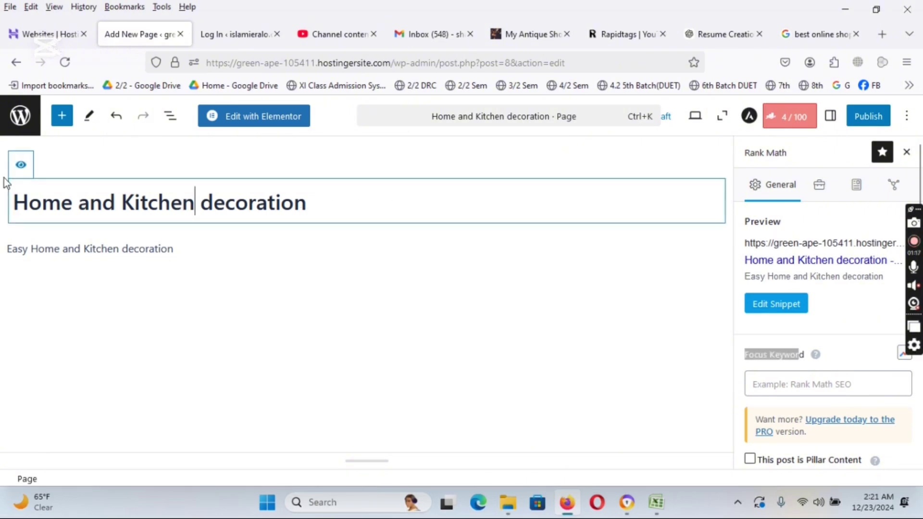
pyautogui.keyDown('shift'); pyautogui.click(20, 208); pyautogui.keyUp('shift')
pyautogui.hotkey('ctrl', 'c')
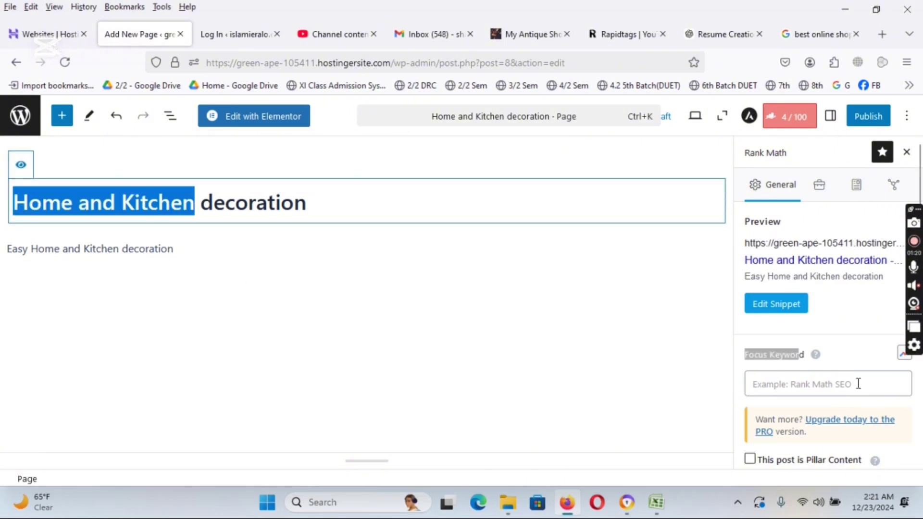
pyautogui.click(840, 384)
pyautogui.hotkey('ctrl', 'v')
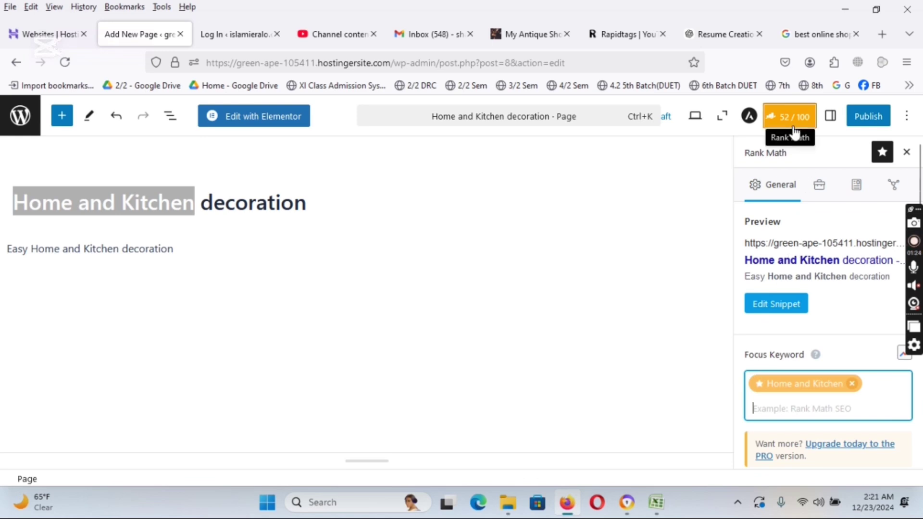
# - Review the Basic SEO checks for keyword use in the URL and content length against the page's title and paragraph
pyautogui.scroll(-7, 828, 336)
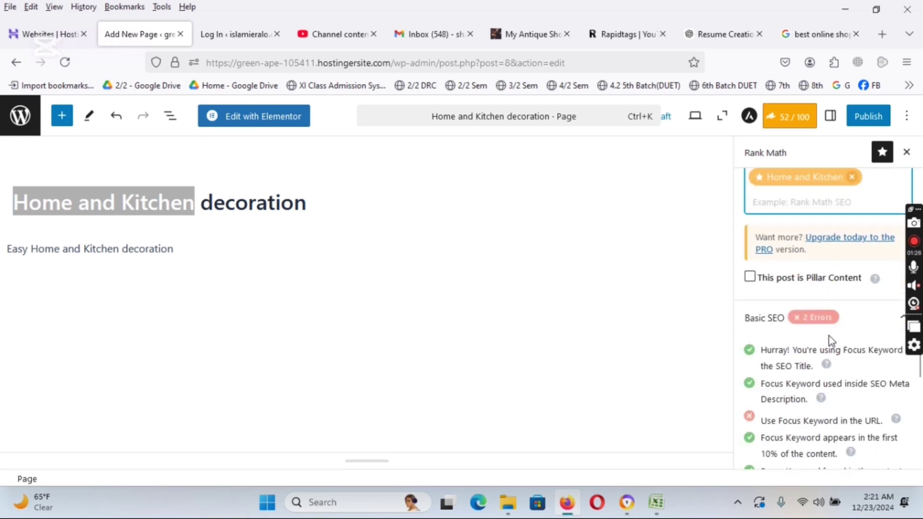
pyautogui.moveTo(775, 212); pyautogui.dragTo(802, 213)
pyautogui.click(807, 223)
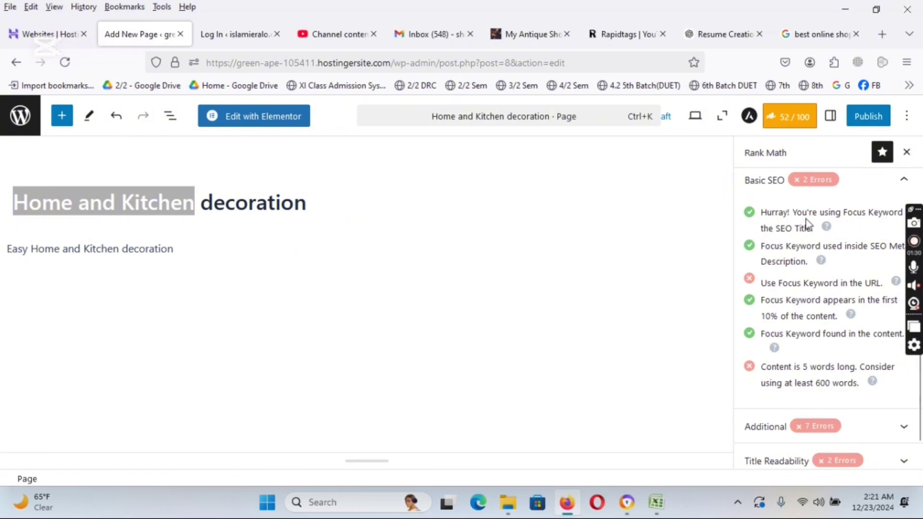
pyautogui.moveTo(778, 283); pyautogui.dragTo(854, 282)
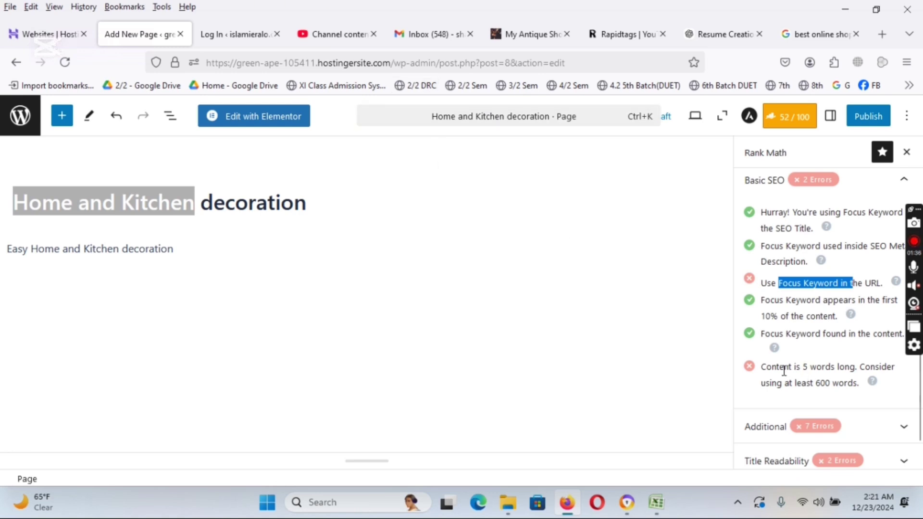
pyautogui.moveTo(777, 369); pyautogui.dragTo(844, 369)
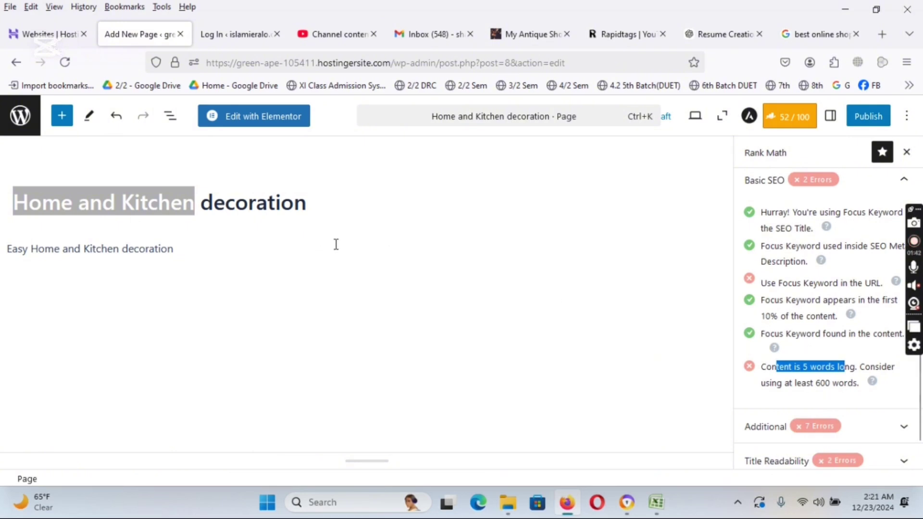
pyautogui.click(182, 256)
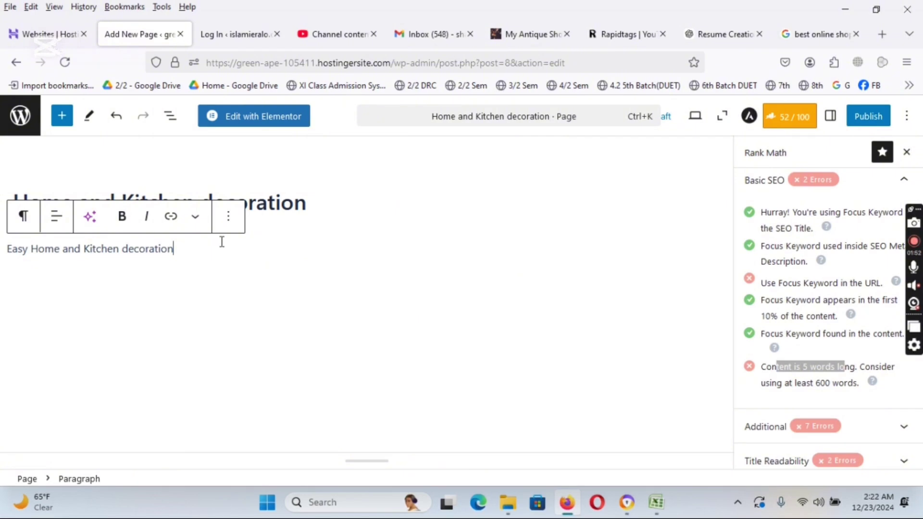
pyautogui.click(60, 250)
pyautogui.click(313, 201)
pyautogui.moveTo(195, 202); pyautogui.dragTo(11, 231)
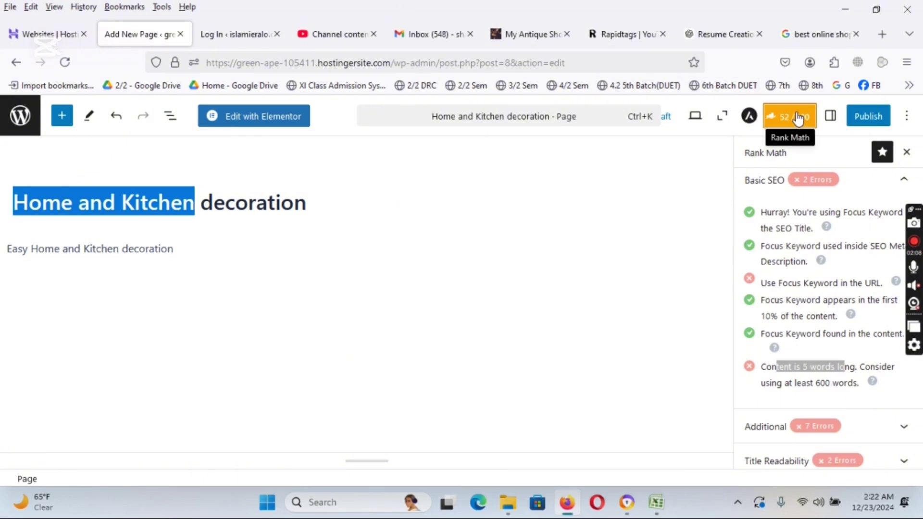
# - Open the posts list in smartcookingplanet.com's WordPress admin in a new tab and review each post's Rank Math SEO score
pyautogui.click(882, 29)
pyautogui.click(261, 348)
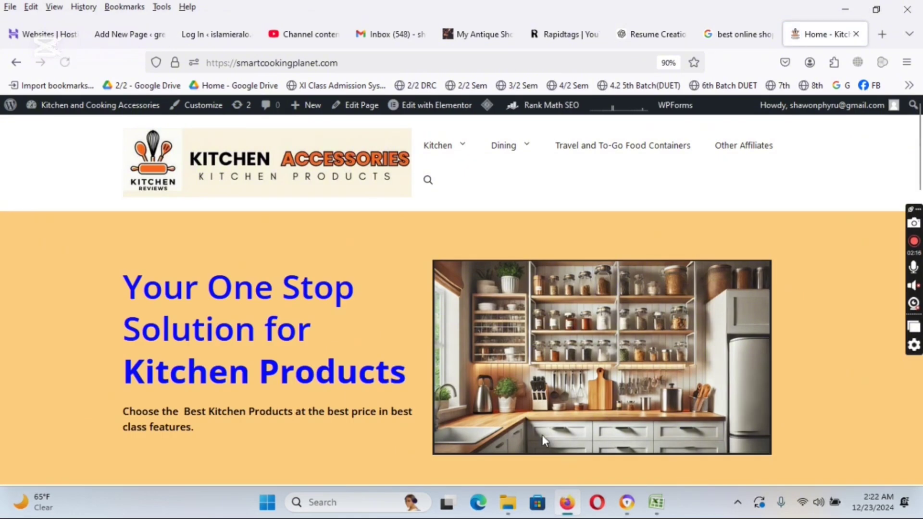
pyautogui.moveTo(72, 107)
pyautogui.click(64, 126)
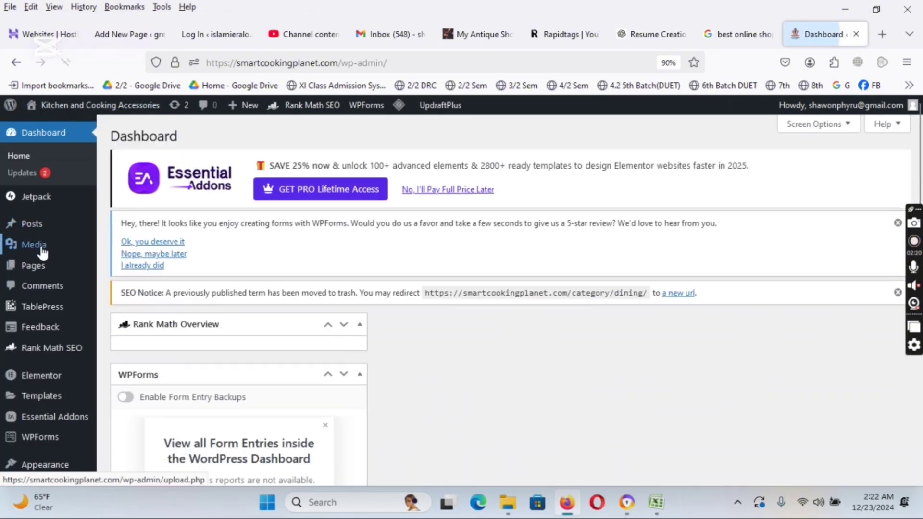
pyautogui.click(39, 229)
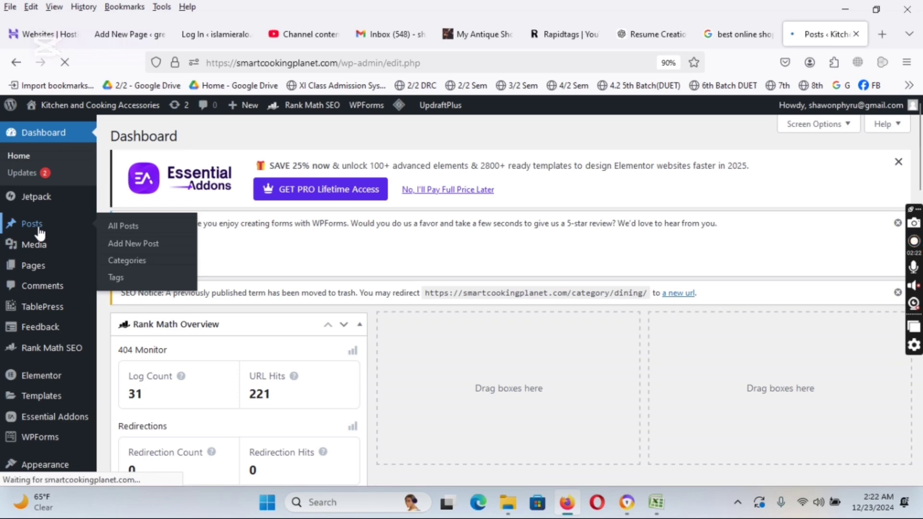
pyautogui.scroll(-6, 564, 318)
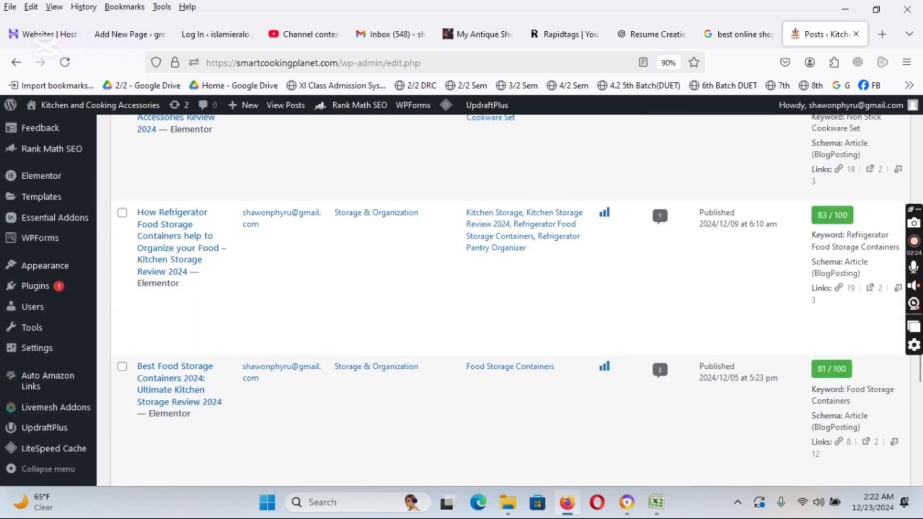
pyautogui.moveTo(855, 205)
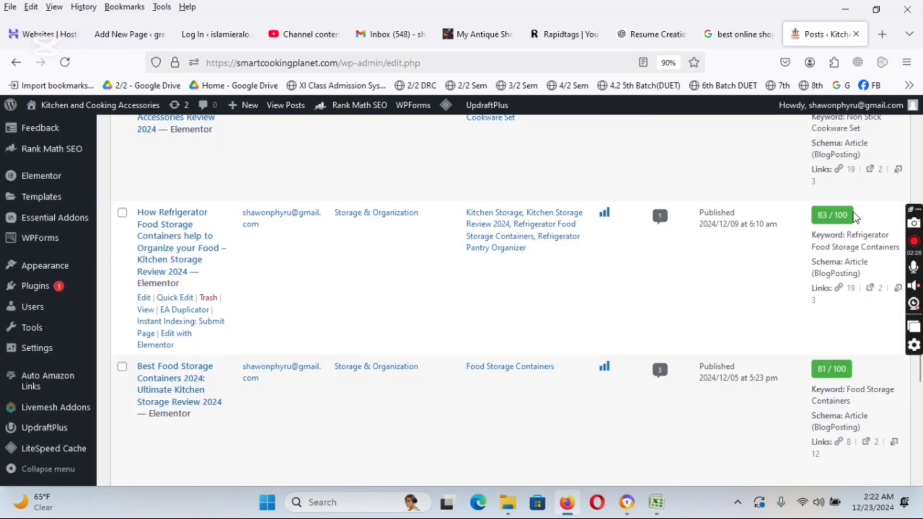
pyautogui.scroll(-4, 855, 207)
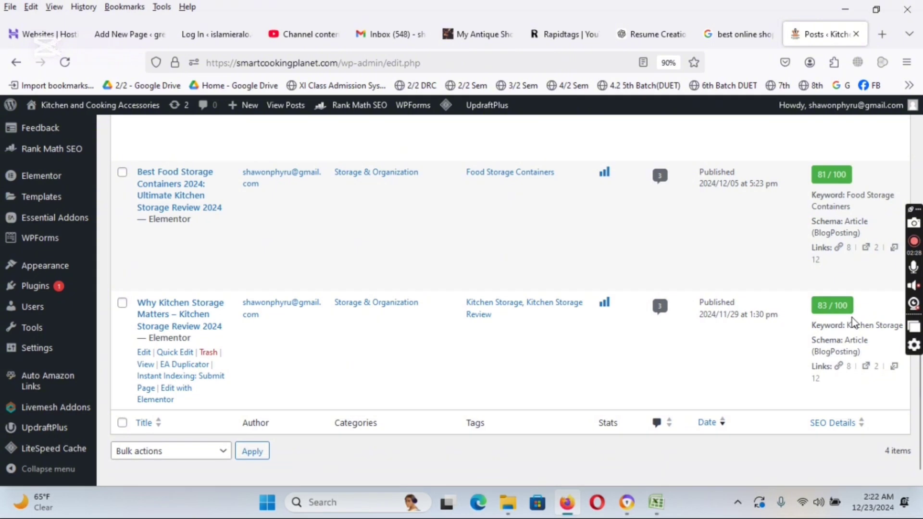
pyautogui.scroll(1, 826, 214)
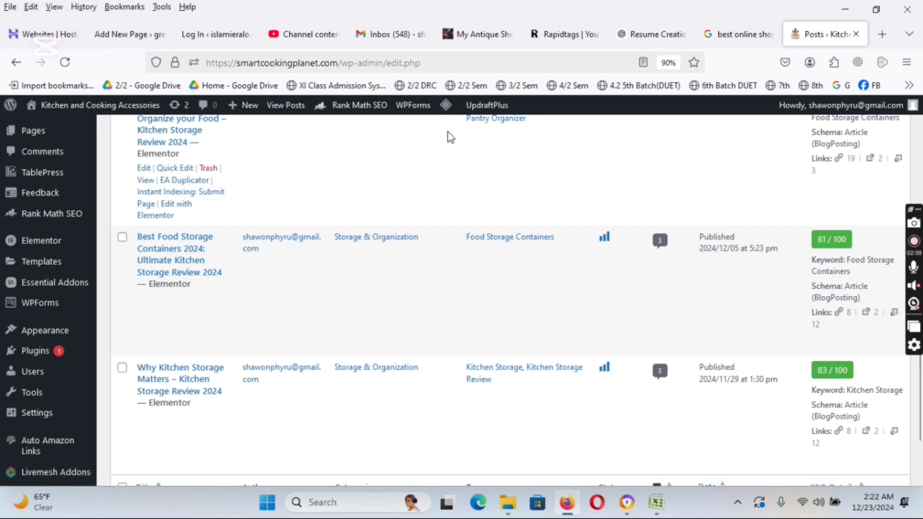
# - Return to the Home and Kitchen decoration page and review its Basic SEO checks for meta description, URL, opening content and content length
pyautogui.click(45, 34)
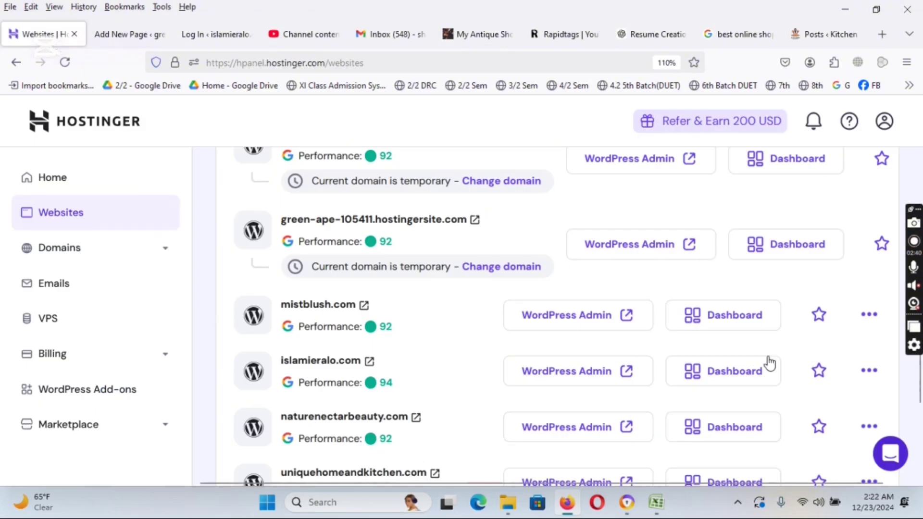
pyautogui.click(126, 32)
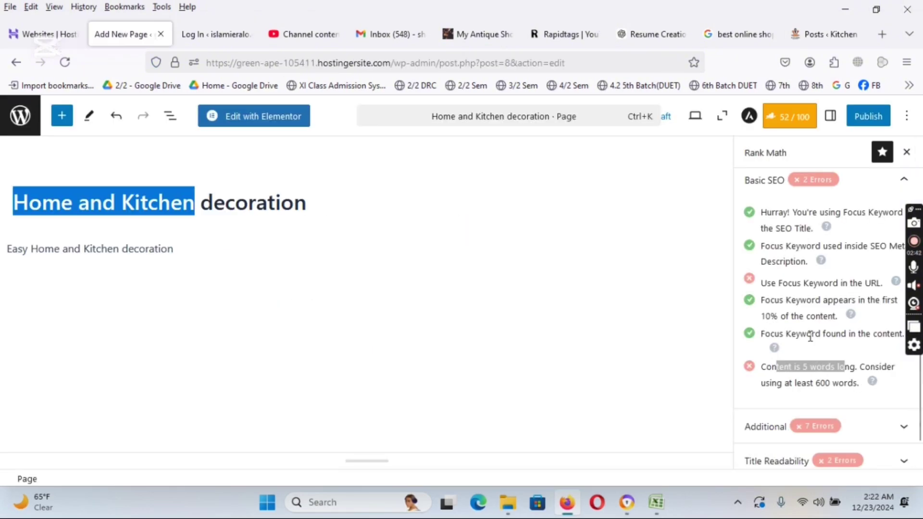
pyautogui.moveTo(776, 213); pyautogui.dragTo(796, 261)
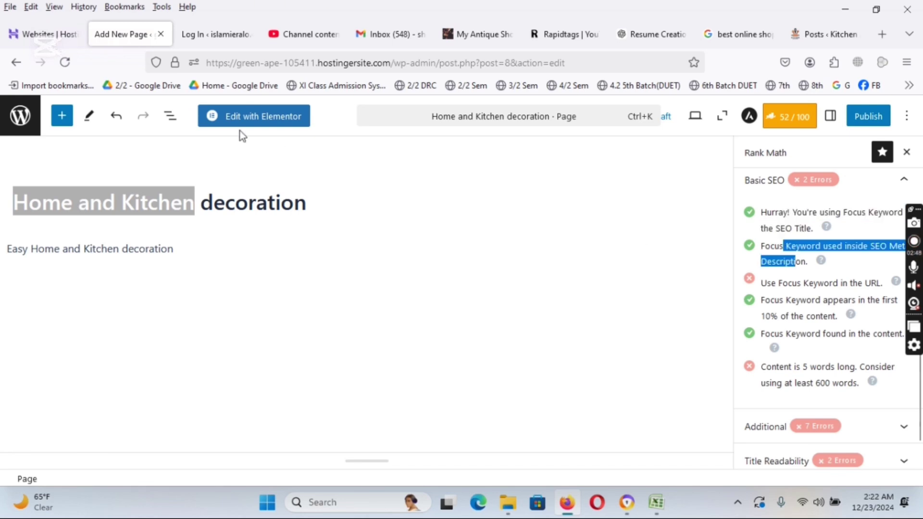
pyautogui.scroll(3, 817, 250)
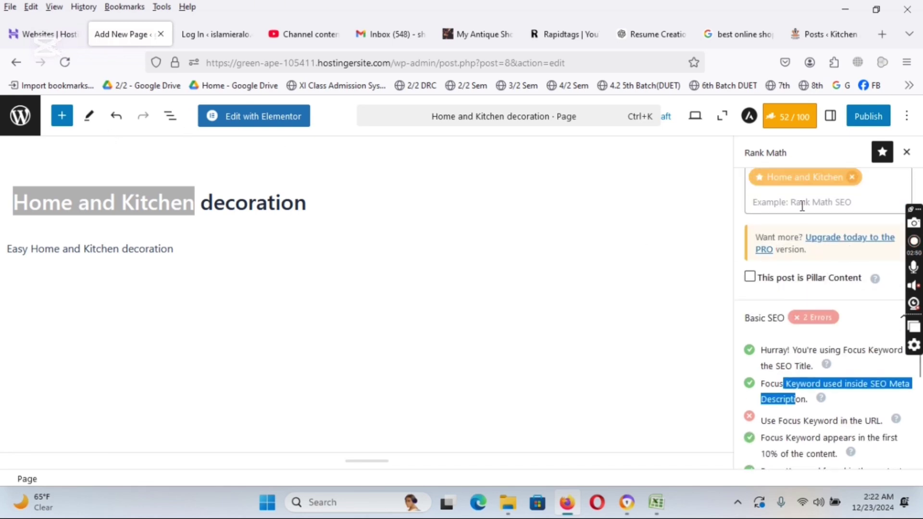
pyautogui.scroll(-2, 796, 356)
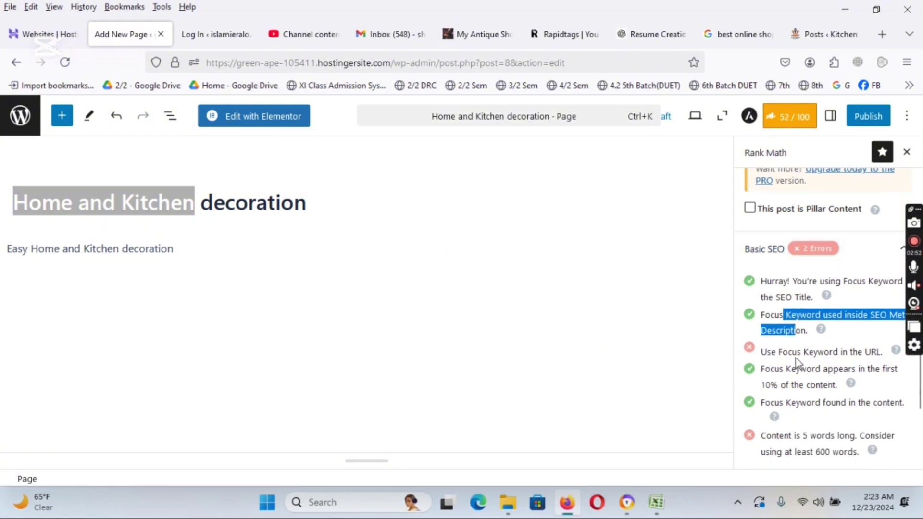
pyautogui.moveTo(813, 351); pyautogui.dragTo(852, 351)
pyautogui.scroll(-2, 821, 327)
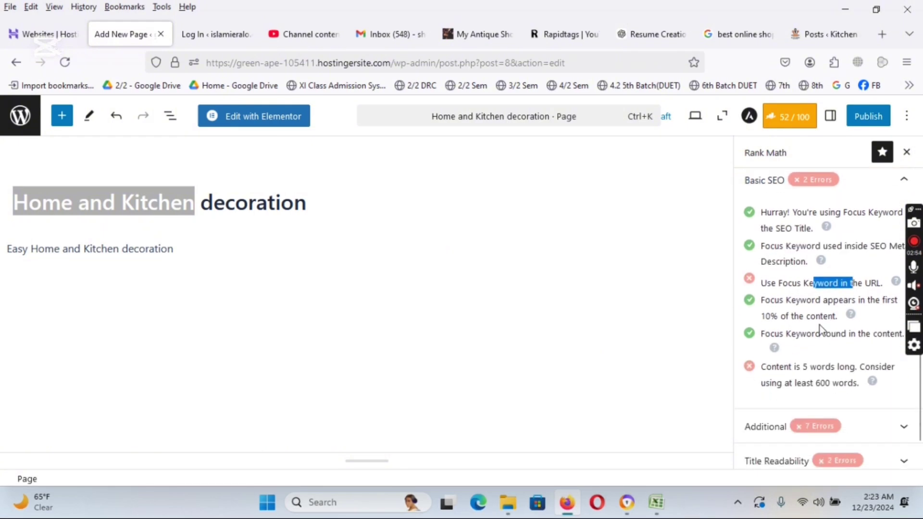
pyautogui.moveTo(786, 300); pyautogui.dragTo(827, 317)
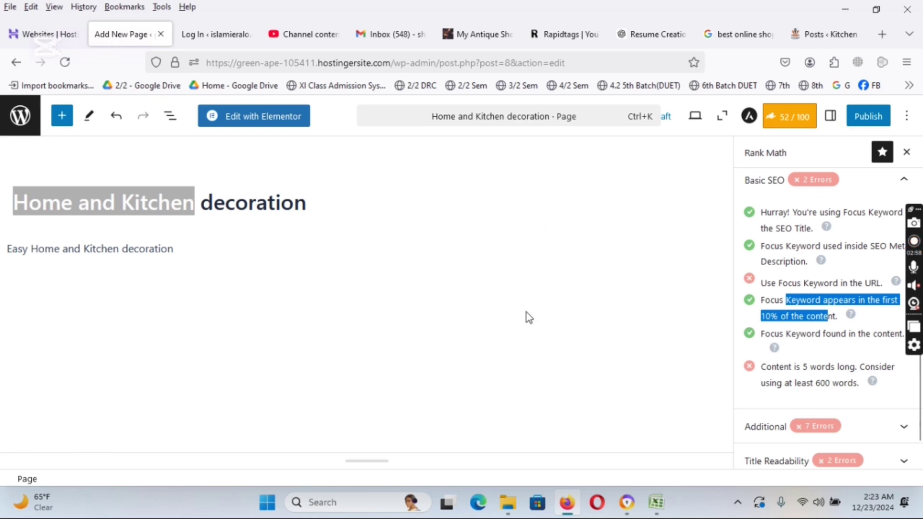
pyautogui.moveTo(766, 366); pyautogui.dragTo(864, 390)
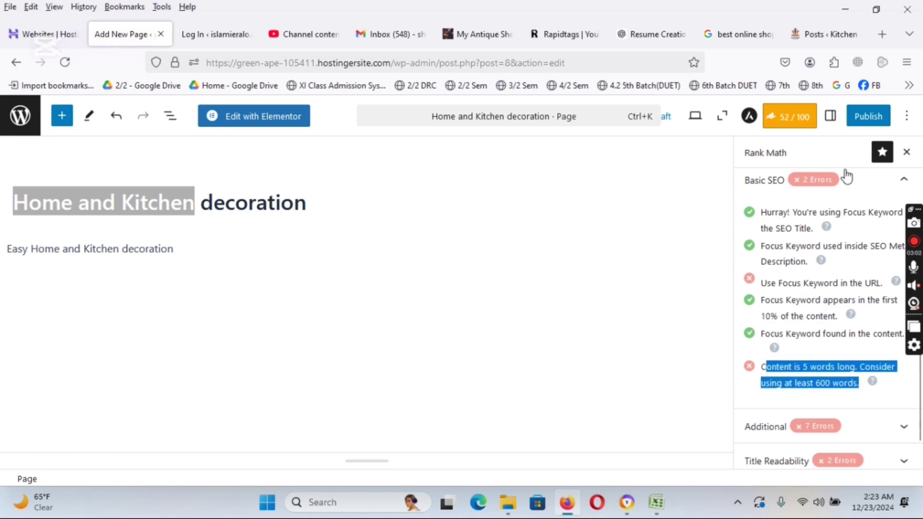
# - Visit the smartcookingplanet.com home page from its WordPress admin and open the refrigerator food storage containers post
pyautogui.click(824, 33)
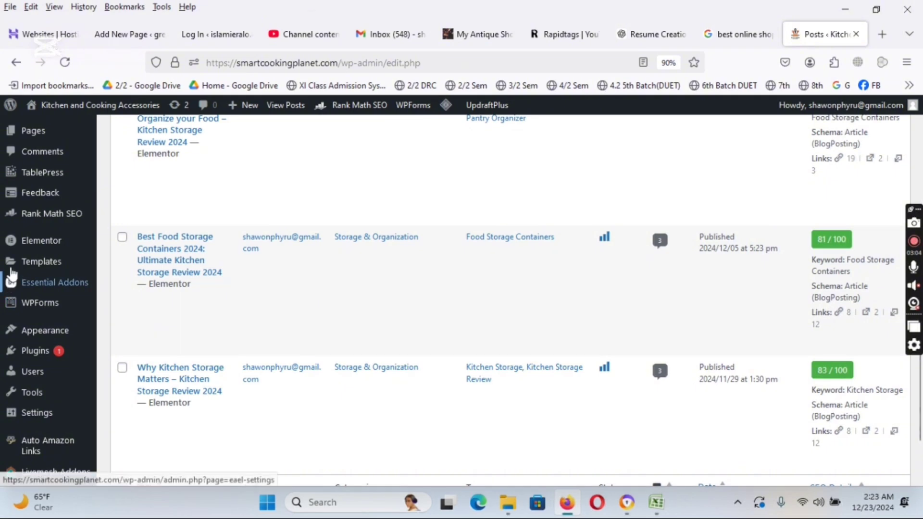
pyautogui.scroll(2, 20, 268)
pyautogui.moveTo(93, 116)
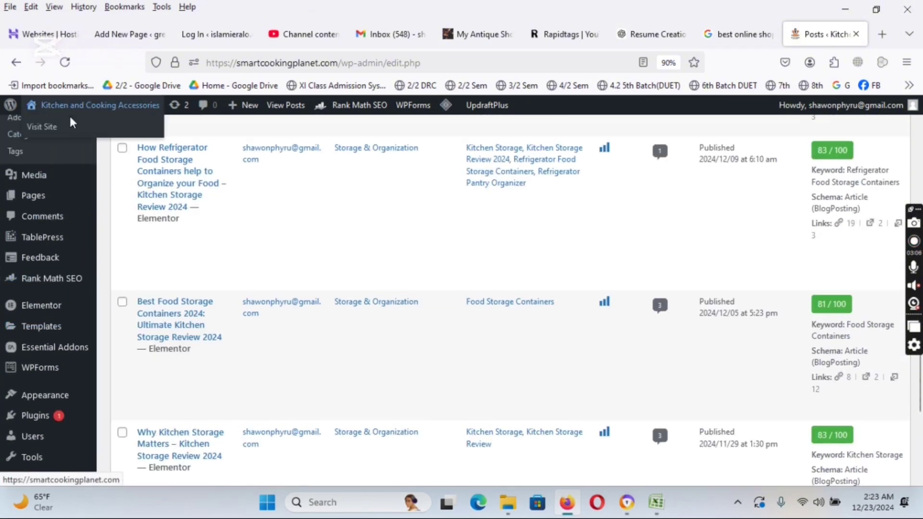
pyautogui.click(30, 135)
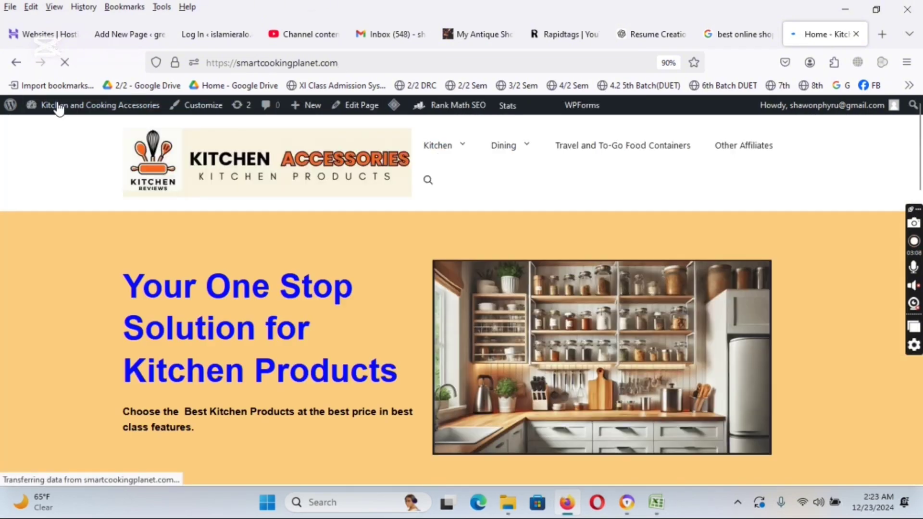
pyautogui.scroll(-5, 453, 195)
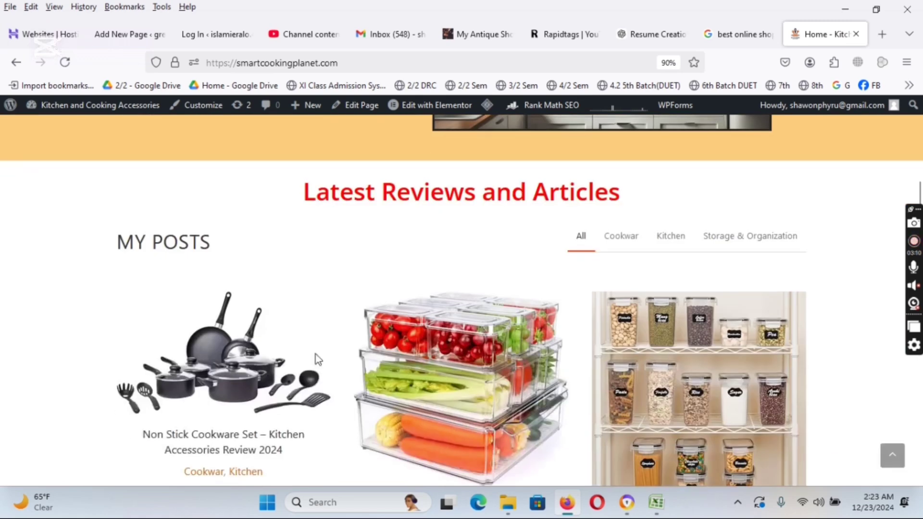
pyautogui.click(474, 375)
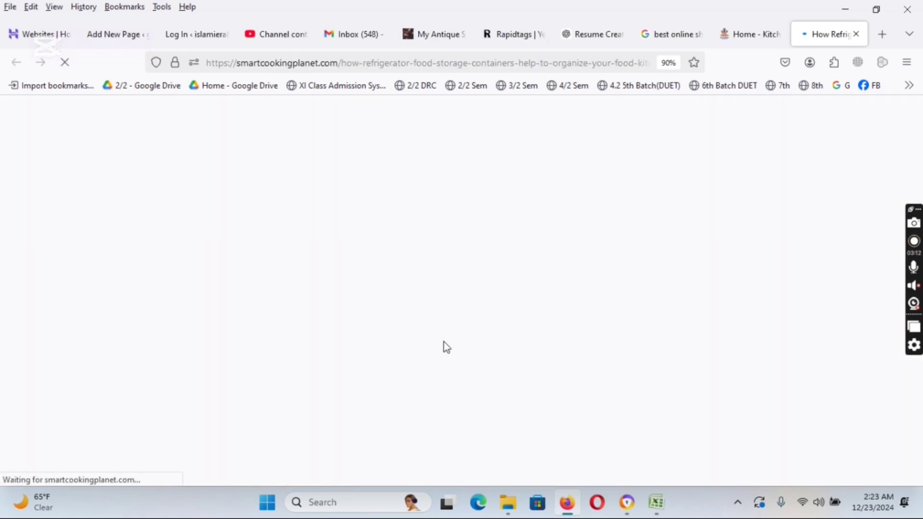
# - Search the post for "Food Storage Containe", based on the keyword phrase in its title
pyautogui.scroll(-5, 462, 354)
pyautogui.scroll(-6, 310, 342)
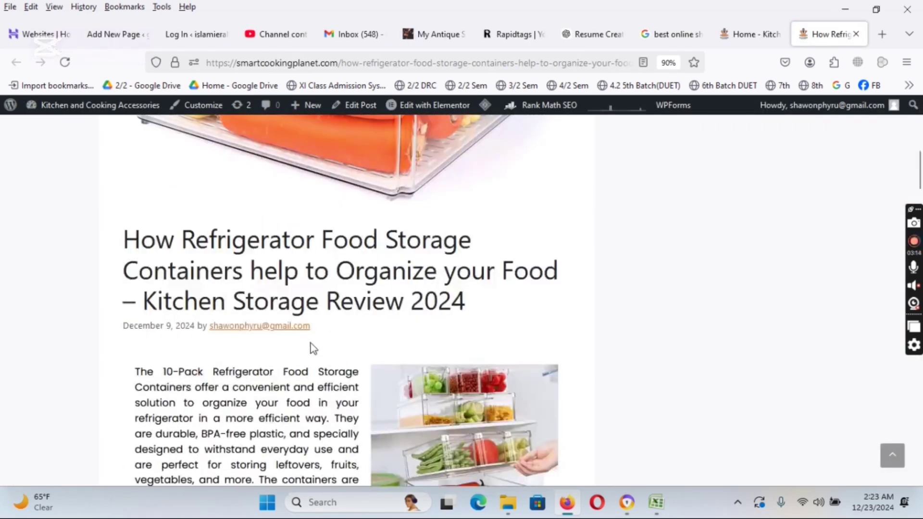
pyautogui.scroll(3, 304, 343)
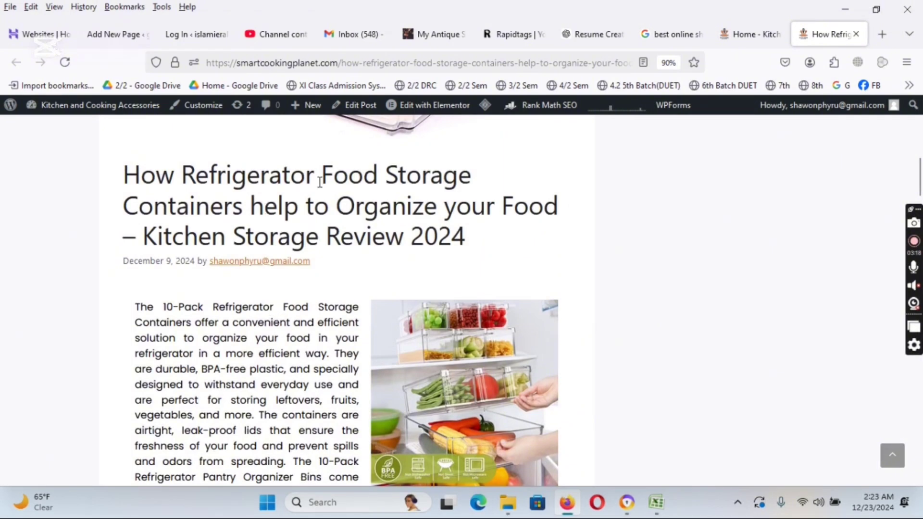
pyautogui.moveTo(320, 178); pyautogui.dragTo(243, 208)
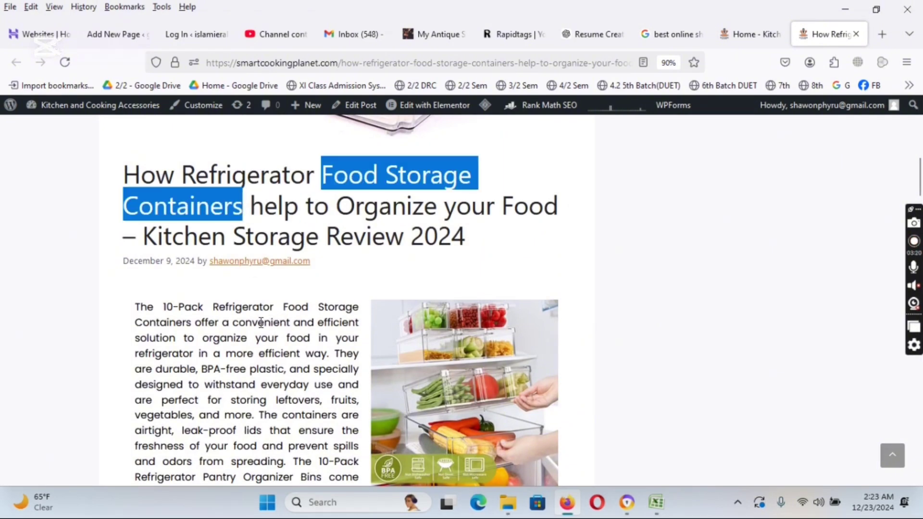
pyautogui.hotkey('ctrl', 'f')
pyautogui.press('BackSpace')
pyautogui.press('BackSpace')
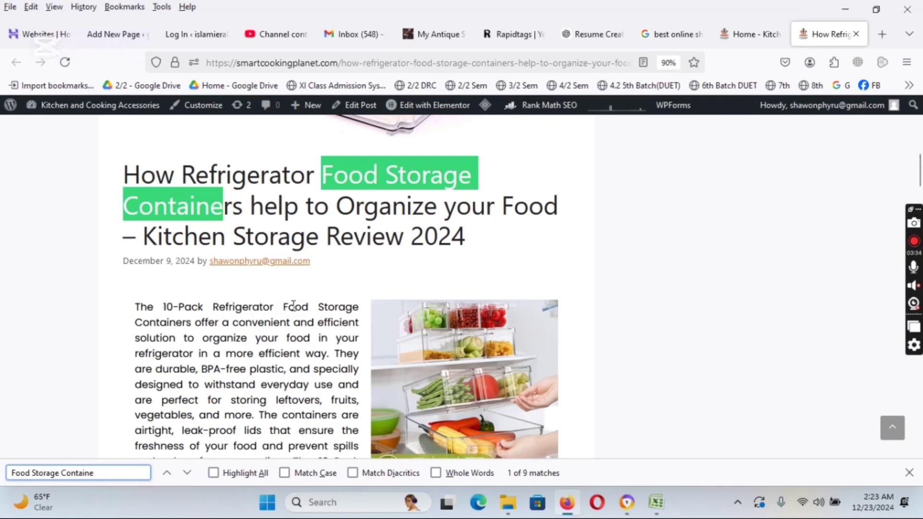
# - Examine how the keyword "Food Storage Containers" is used in the post's opening paragraph and following section
pyautogui.click(315, 303)
pyautogui.moveTo(195, 323); pyautogui.dragTo(282, 308)
pyautogui.scroll(-1, 272, 332)
pyautogui.scroll(-2, 271, 331)
pyautogui.scroll(-4, 271, 332)
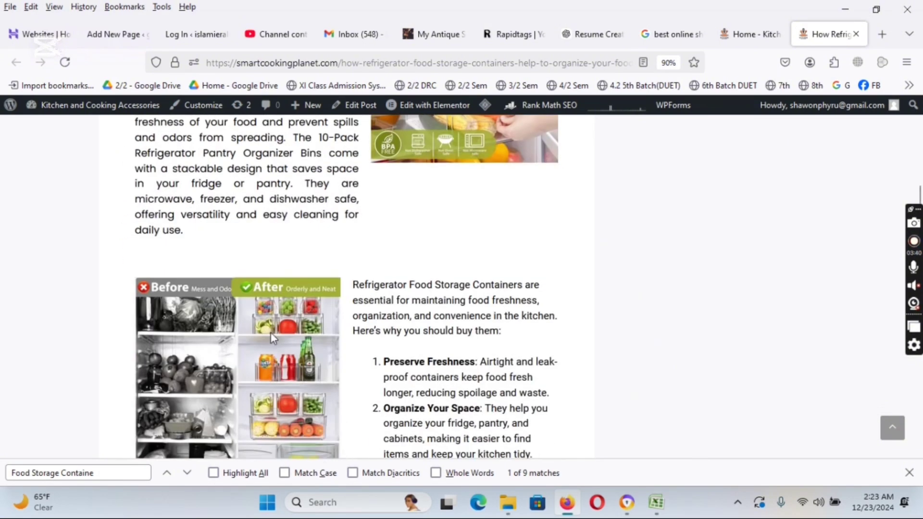